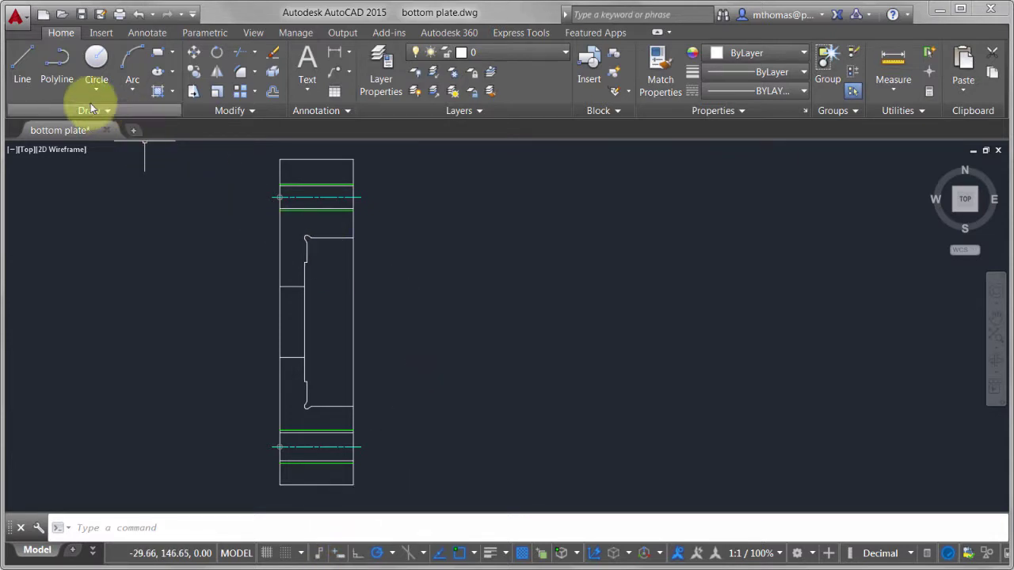
left_click(24, 67)
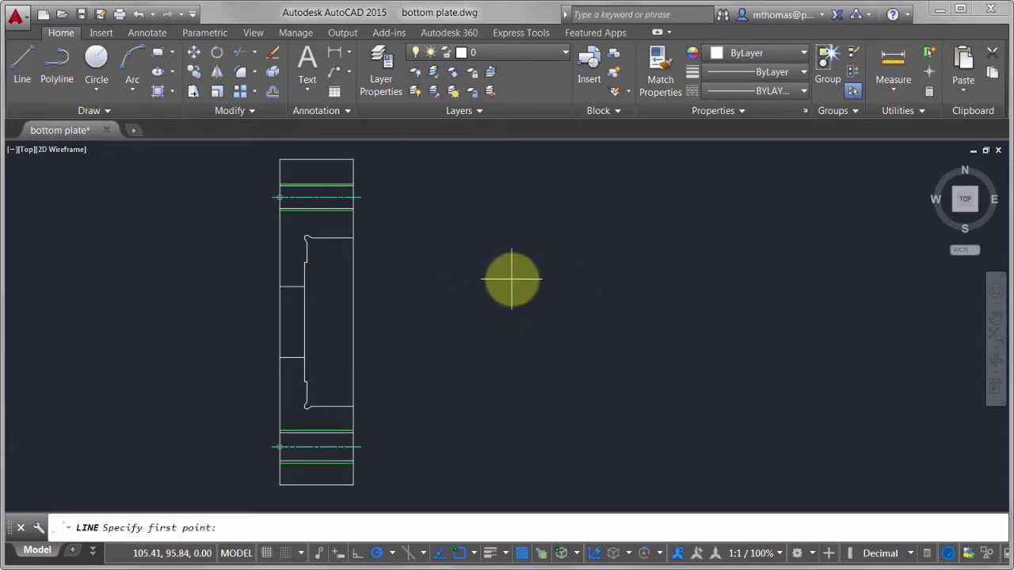
left_click(487, 317)
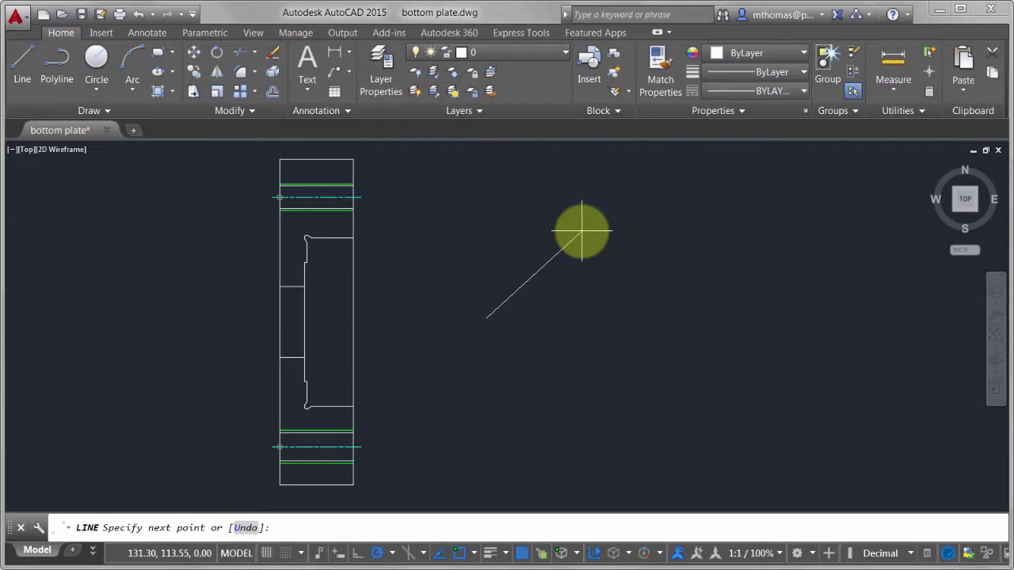
type("@")
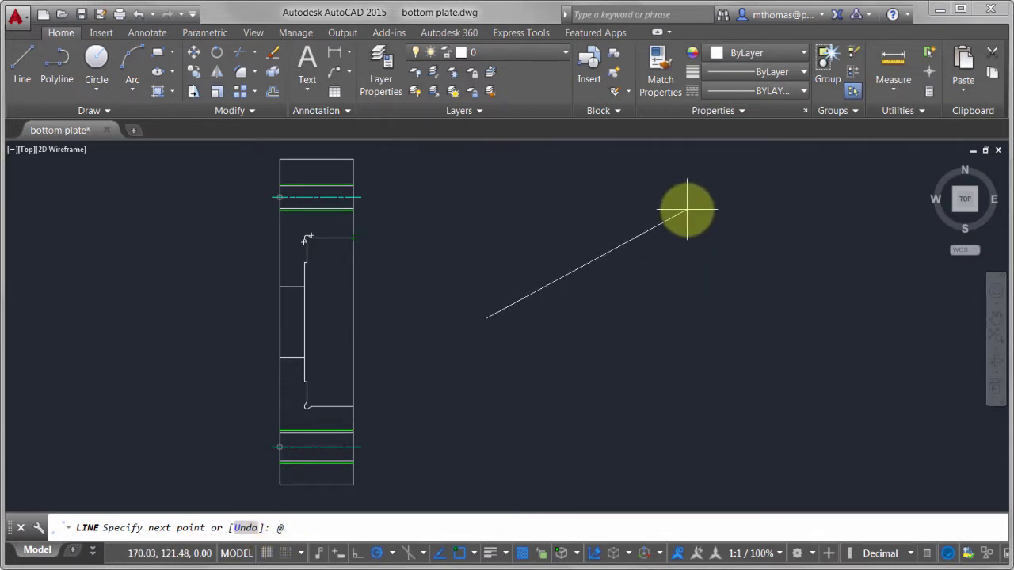
type("10,10")
key("Return")
scroll(563, 323, "up", 2)
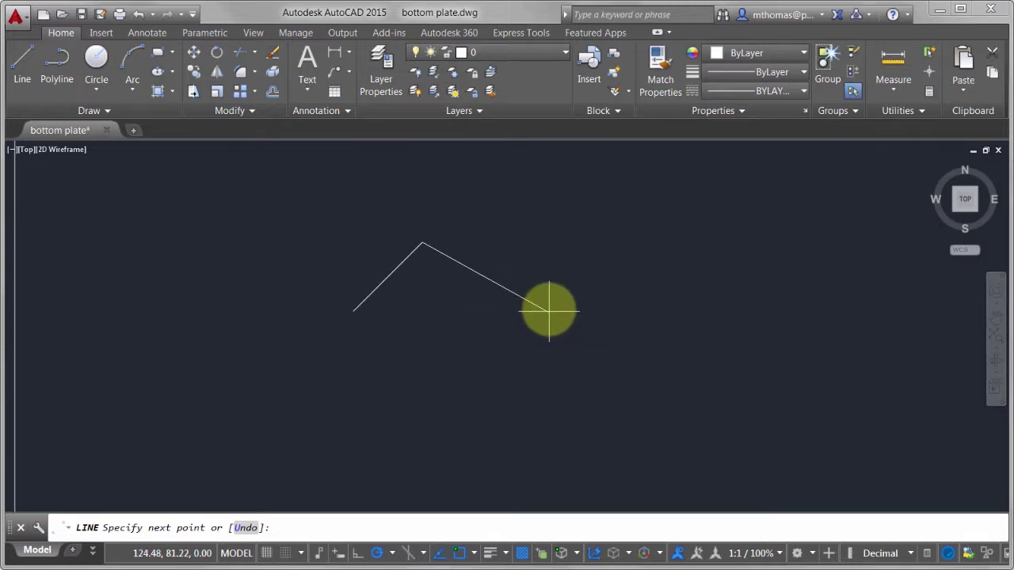
key("Return")
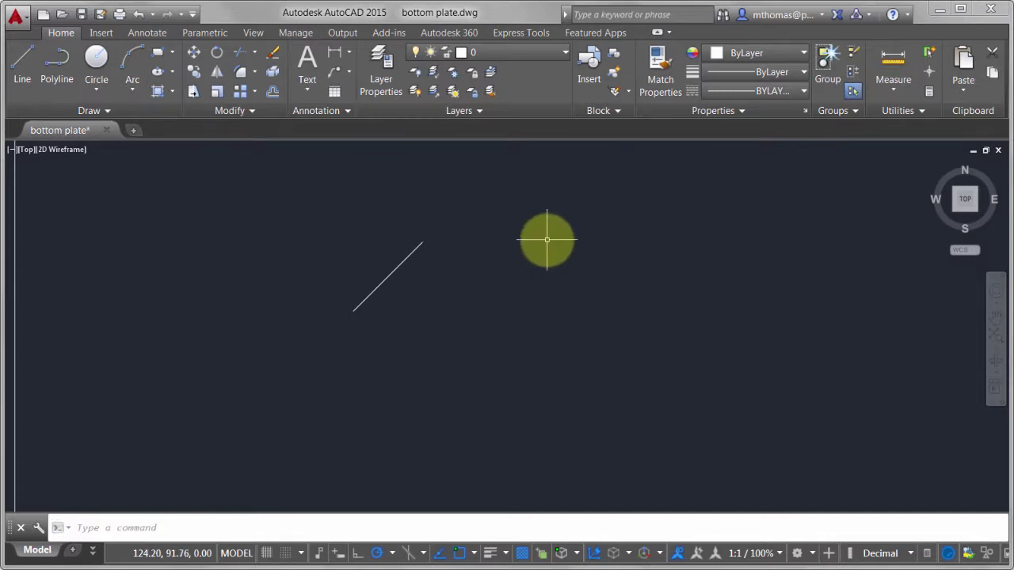
Start PEDIT on the diagonal line, then cancel the attempt.
type("pe")
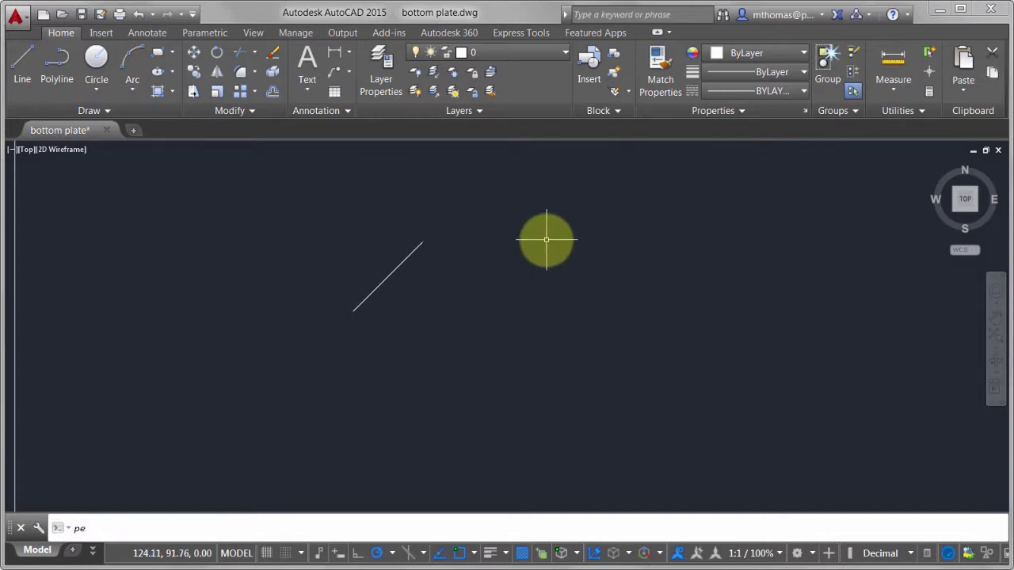
key("Return")
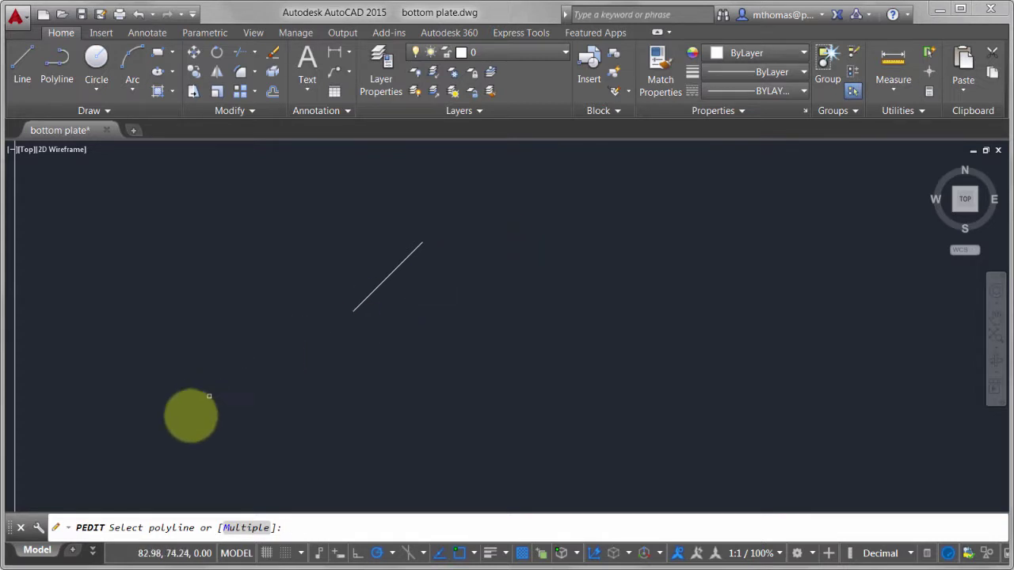
left_click(415, 250)
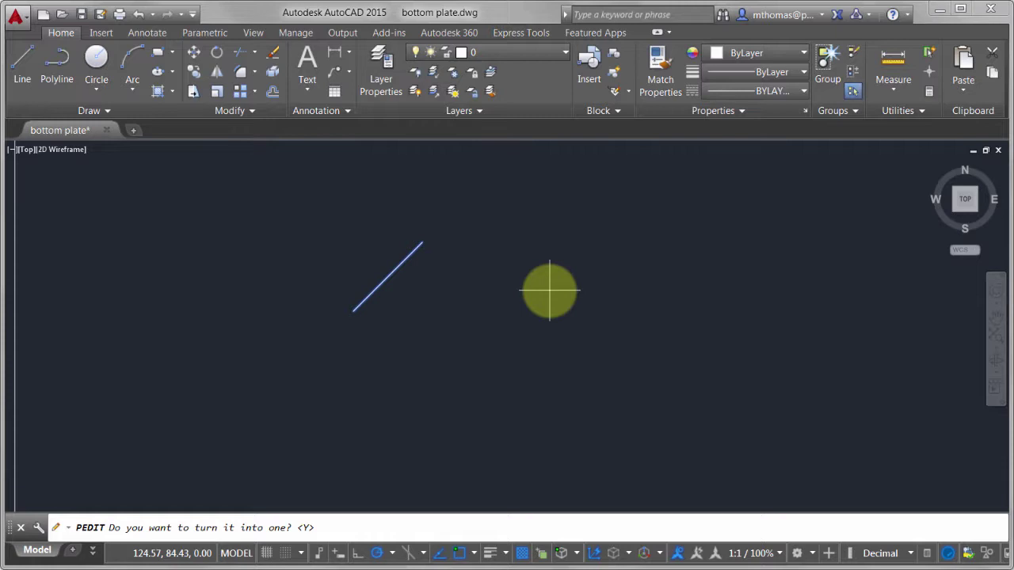
key("n")
key("Return")
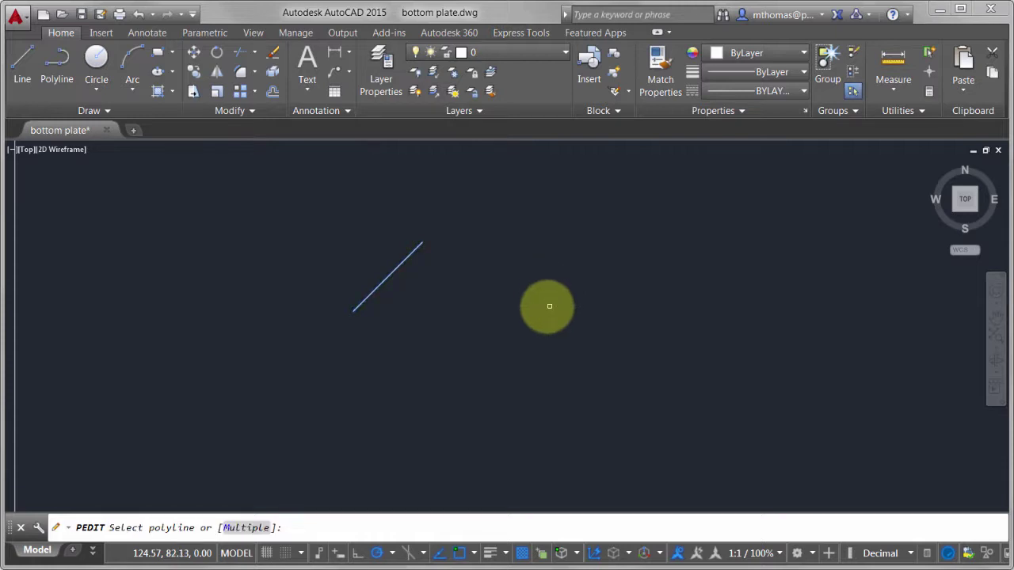
key("Escape")
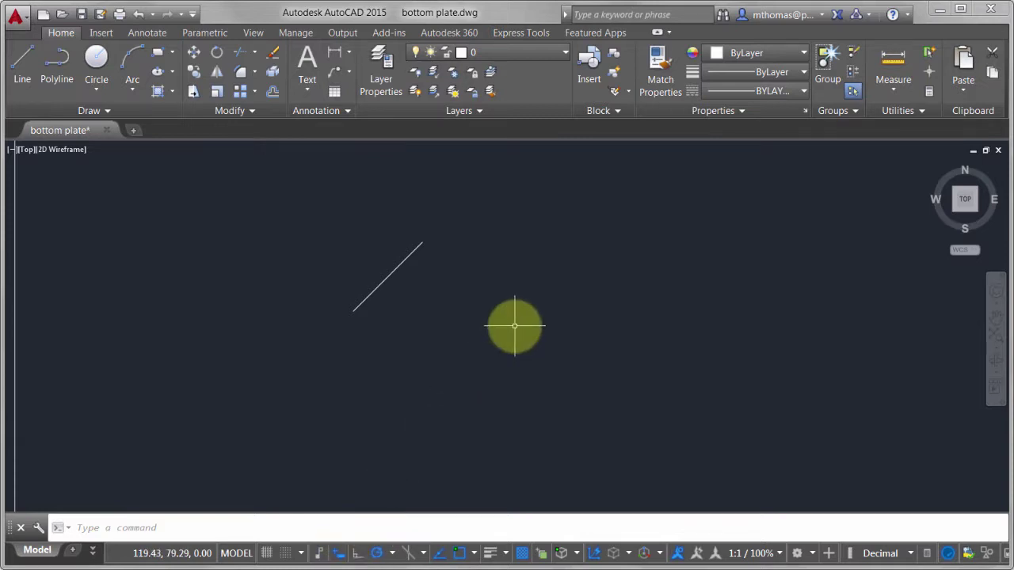
Convert the diagonal line into a polyline with PEDIT.
type("PE")
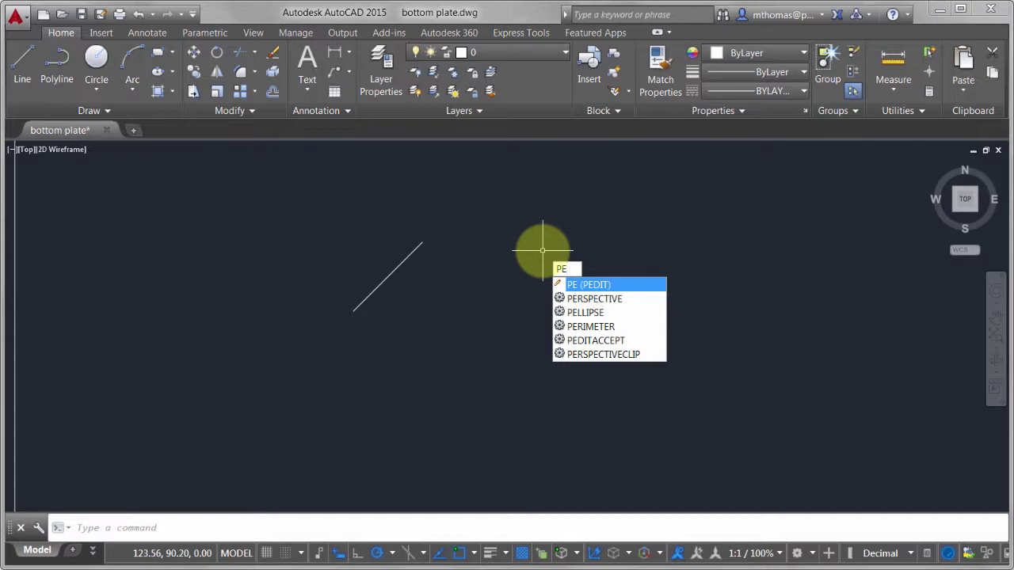
key("Return")
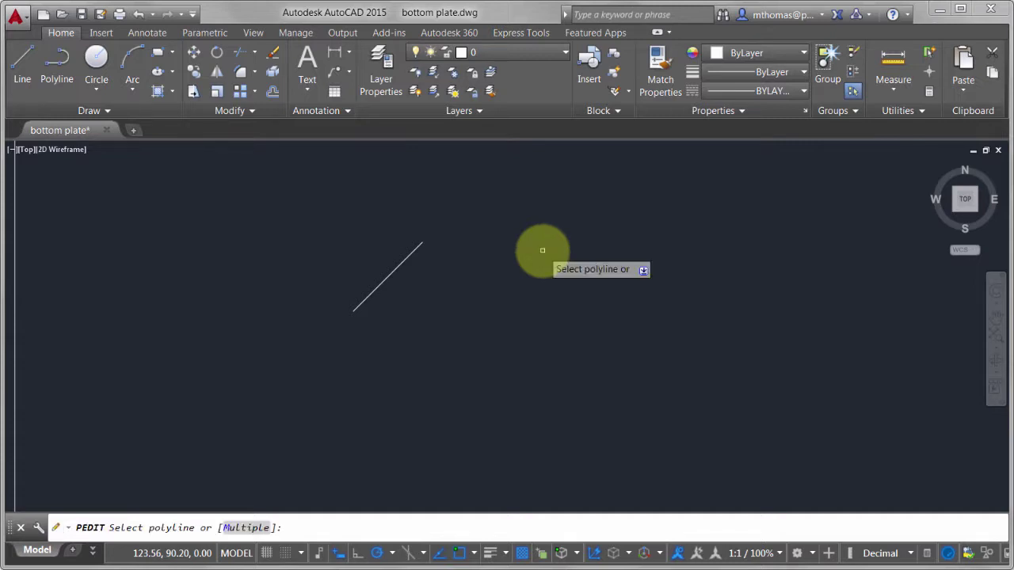
left_click(416, 250)
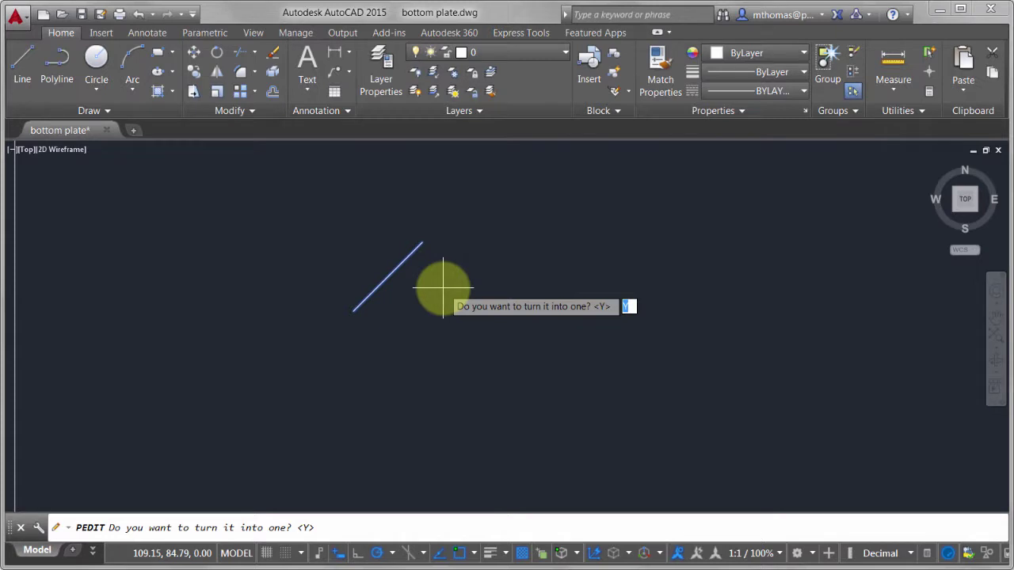
key("Return")
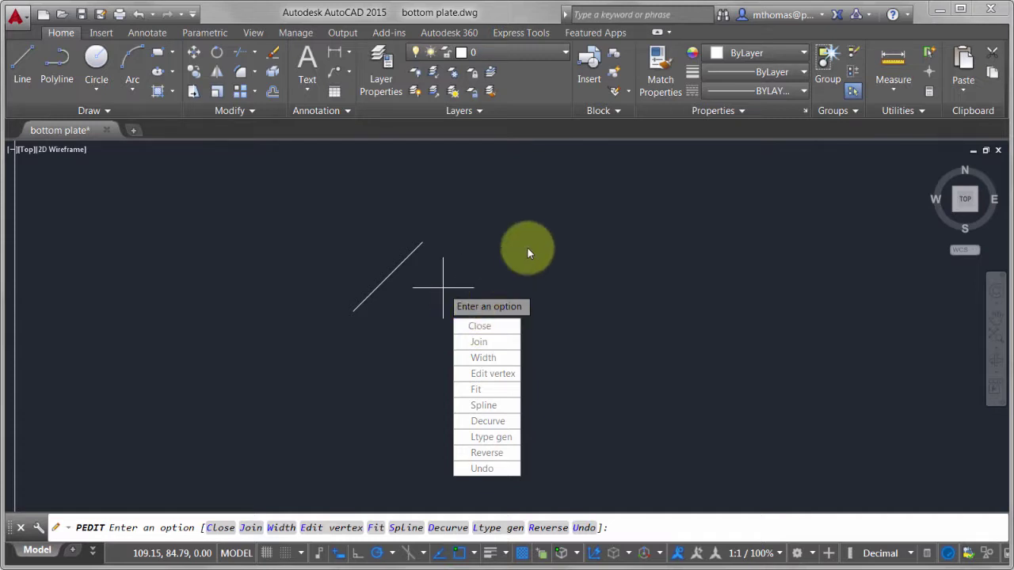
key("Return")
Window-select the converted line and delete it.
left_click(449, 261)
left_click(421, 198)
key("Delete")
Draw the first line leg, 45 units at 30°, using dynamic input.
left_click(20, 68)
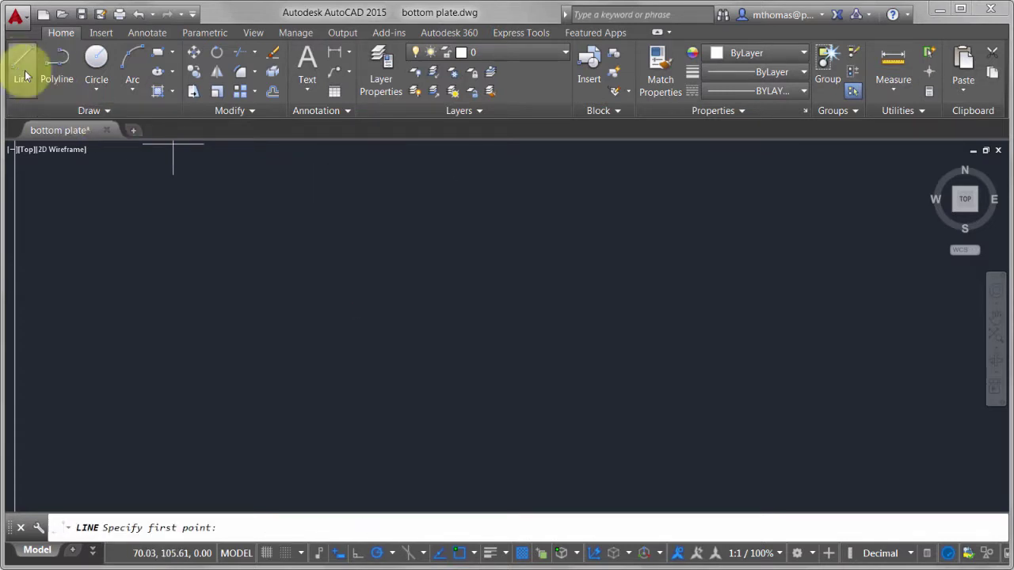
left_click(287, 376)
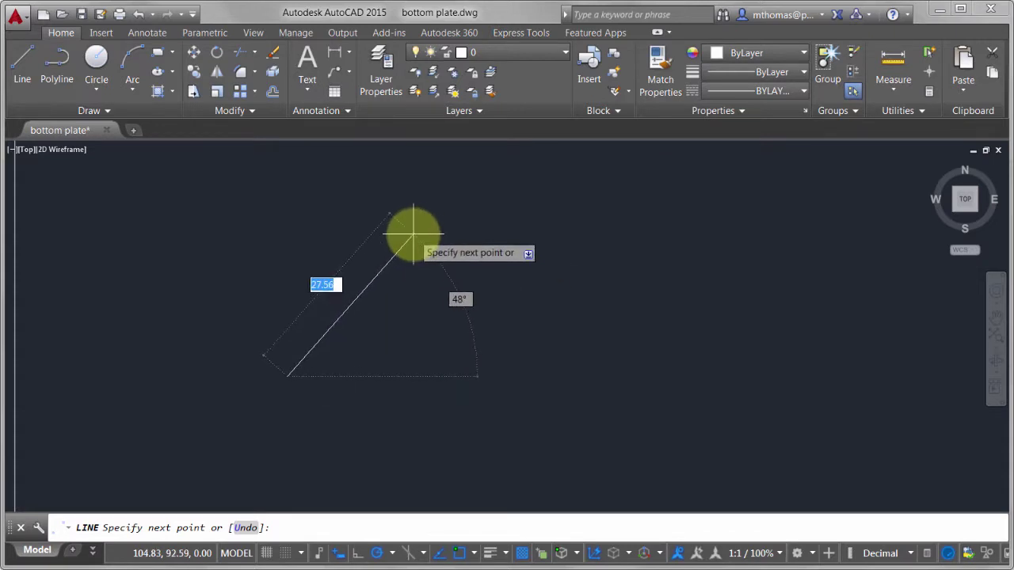
type("30")
key("Tab")
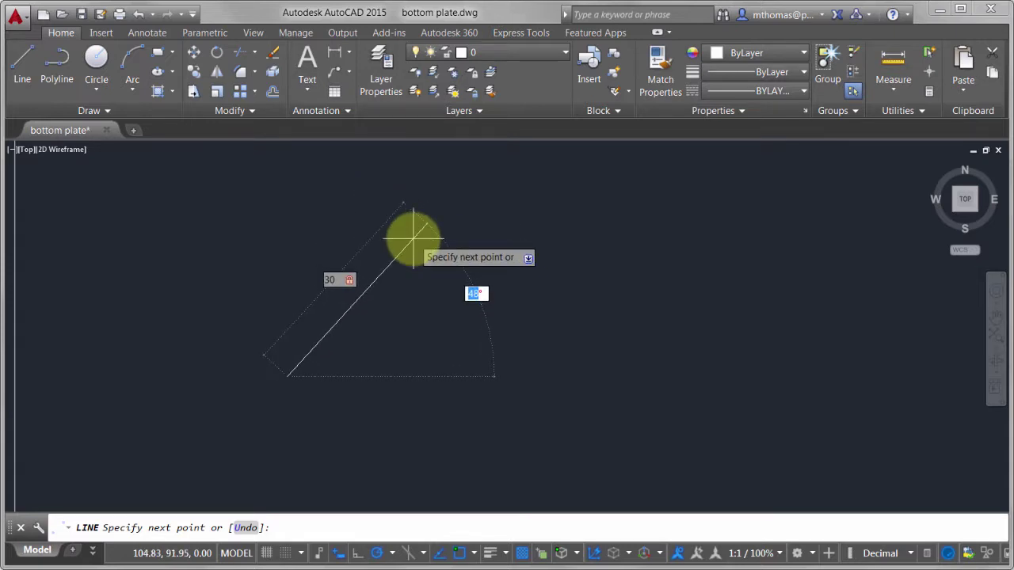
type("30")
key("Tab")
key("Tab")
key("Tab")
key("Tab")
key("Tab")
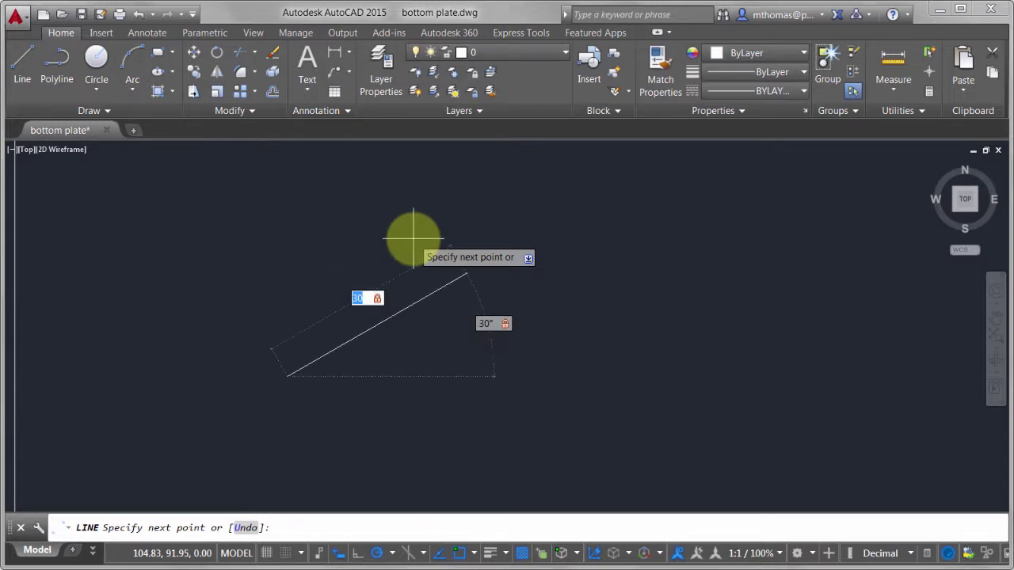
type("45")
key("Tab")
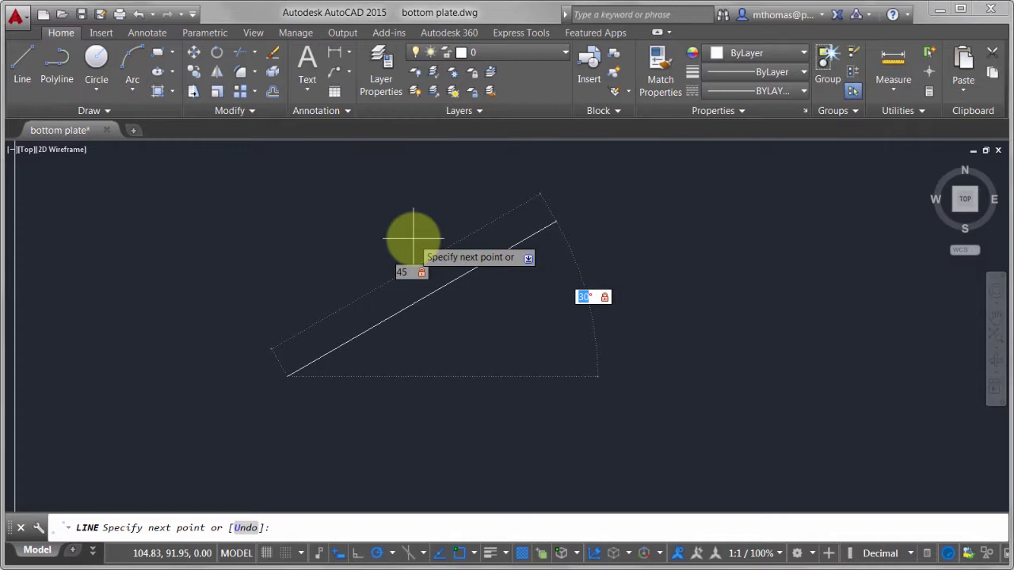
key("Return")
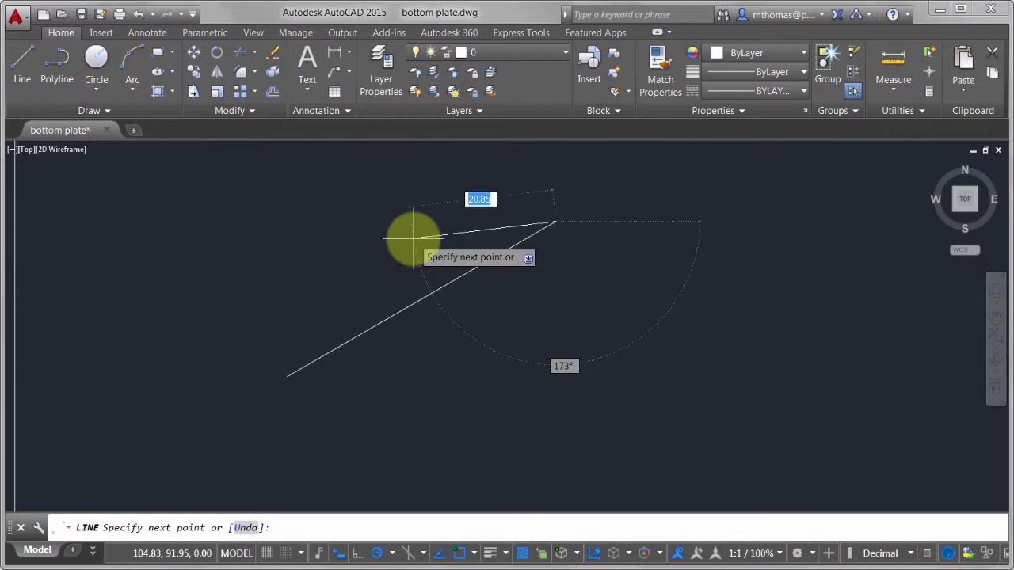
Add a second leg of 20 units at 15° and end the line.
mouse_move(582, 299)
middle_mouse_down()
mouse_move(282, 344)
mouse_move(362, 367)
middle_mouse_up()
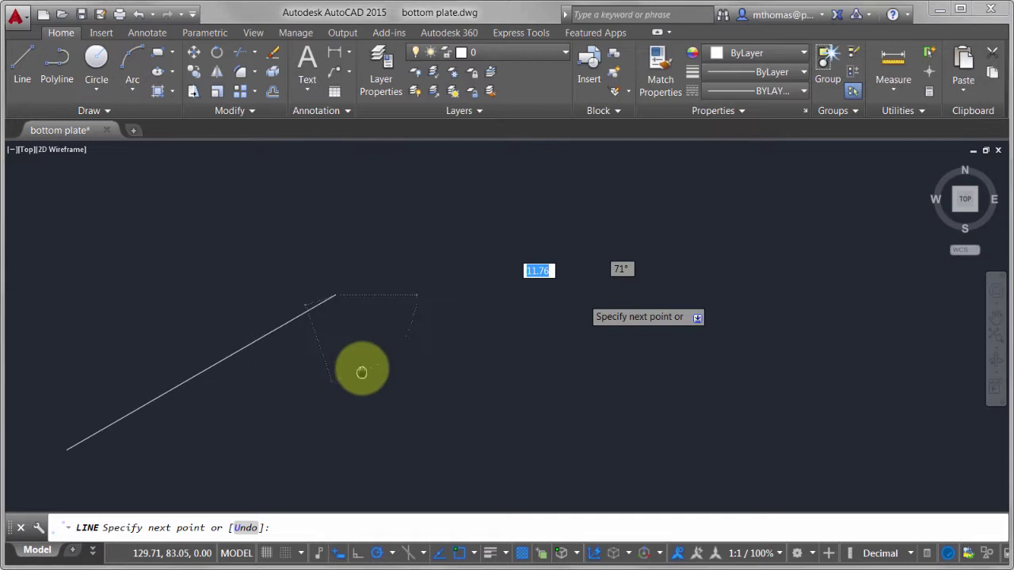
type("20")
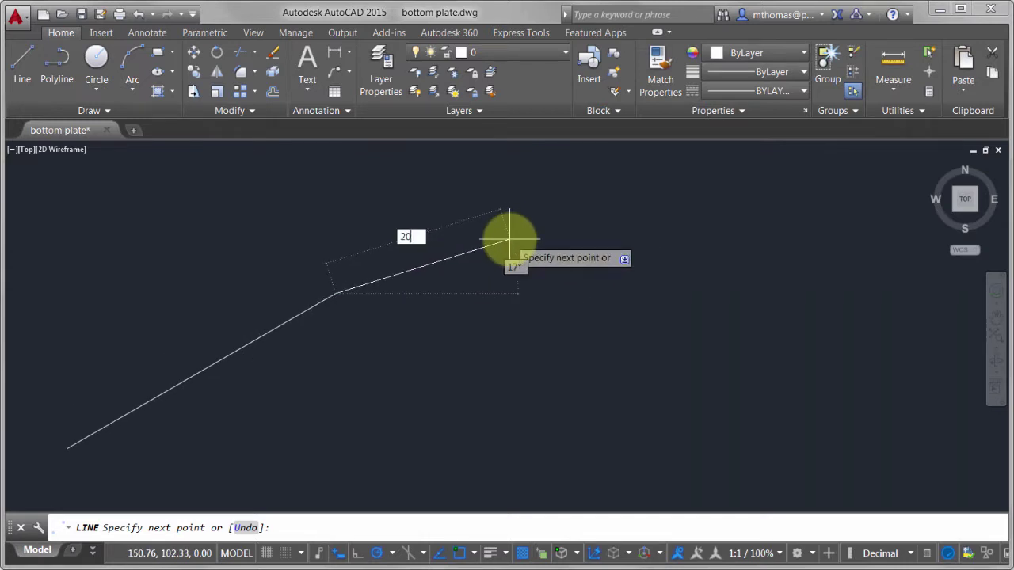
key("Tab")
type("15")
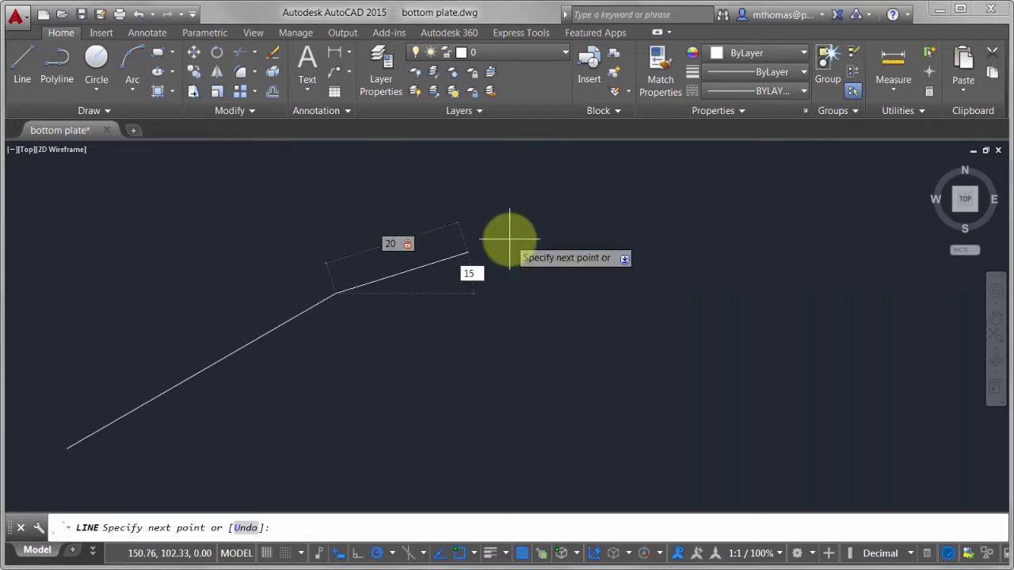
key("Return")
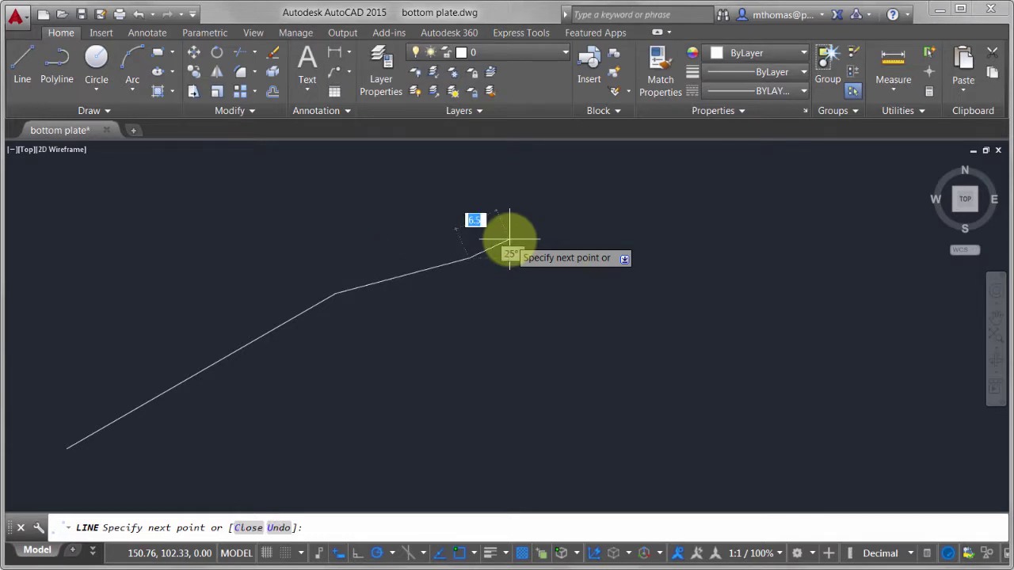
key("Escape")
scroll(344, 261, "down", 4)
Select the plate's horizontal edge line and grab its right endpoint grip.
middle_click_drag(340, 253, 573, 319)
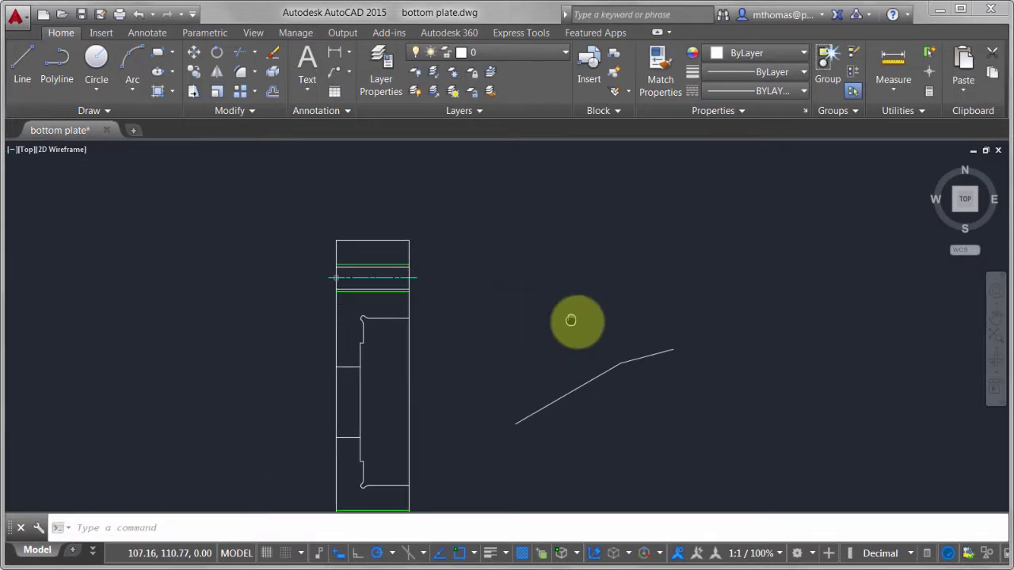
scroll(414, 261, "up", 4)
scroll(325, 281, "up", 2)
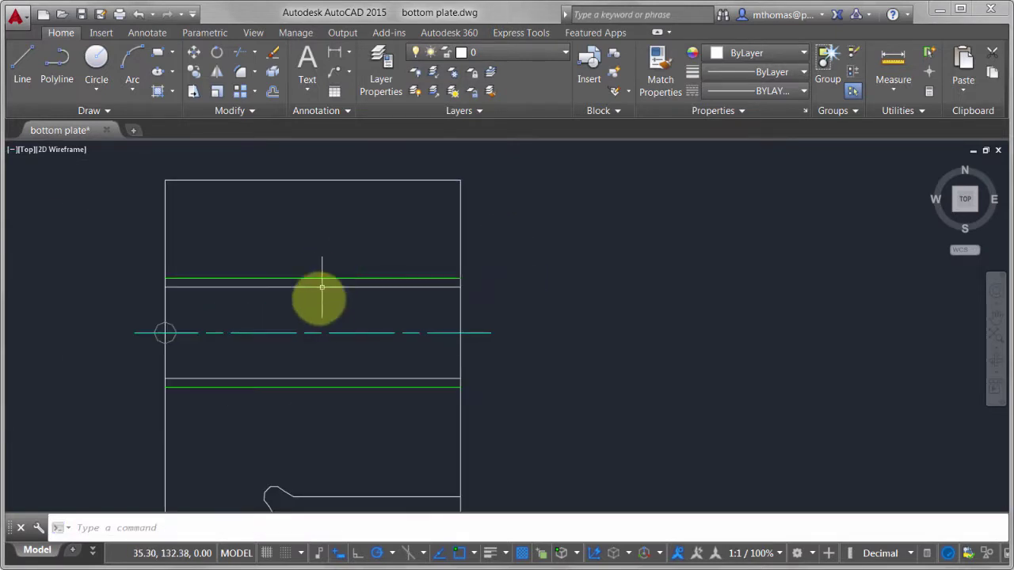
mouse_move(314, 332)
middle_mouse_down()
mouse_move(317, 274)
mouse_move(342, 202)
middle_mouse_up()
left_click(346, 262)
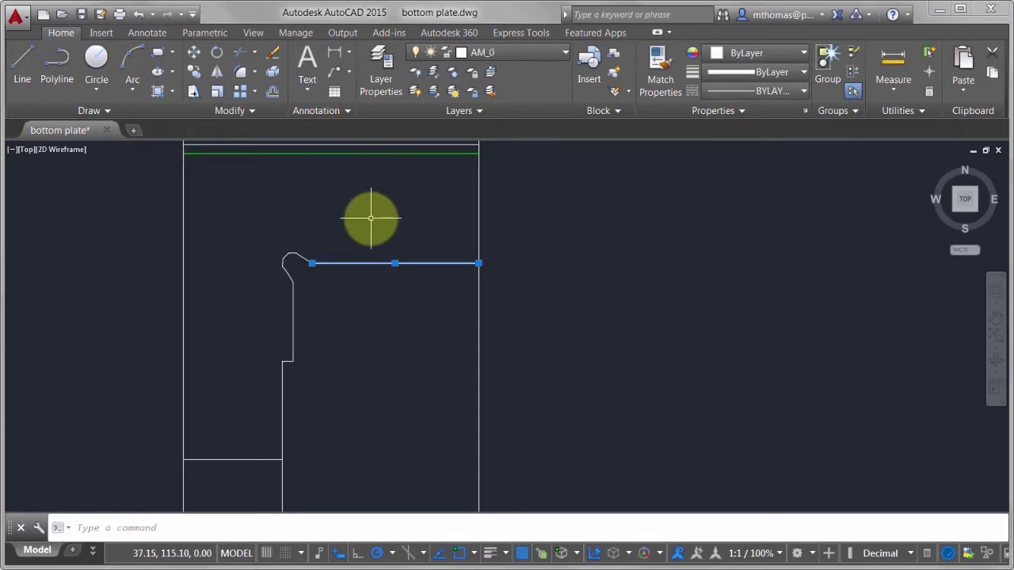
left_click(479, 263)
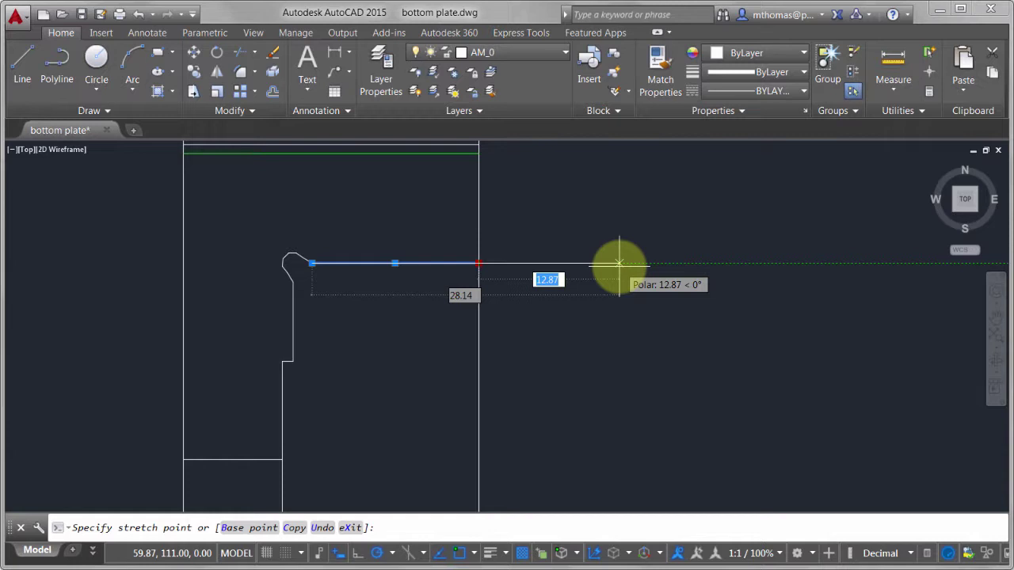
Stretch the edge to a 15° angle via the dynamic input fields.
key("Tab")
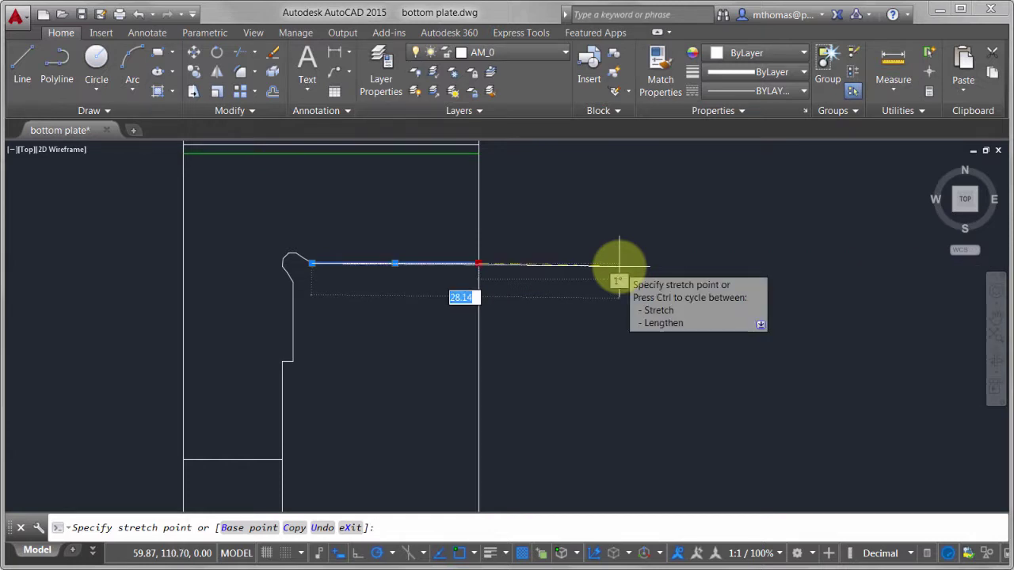
key("Tab")
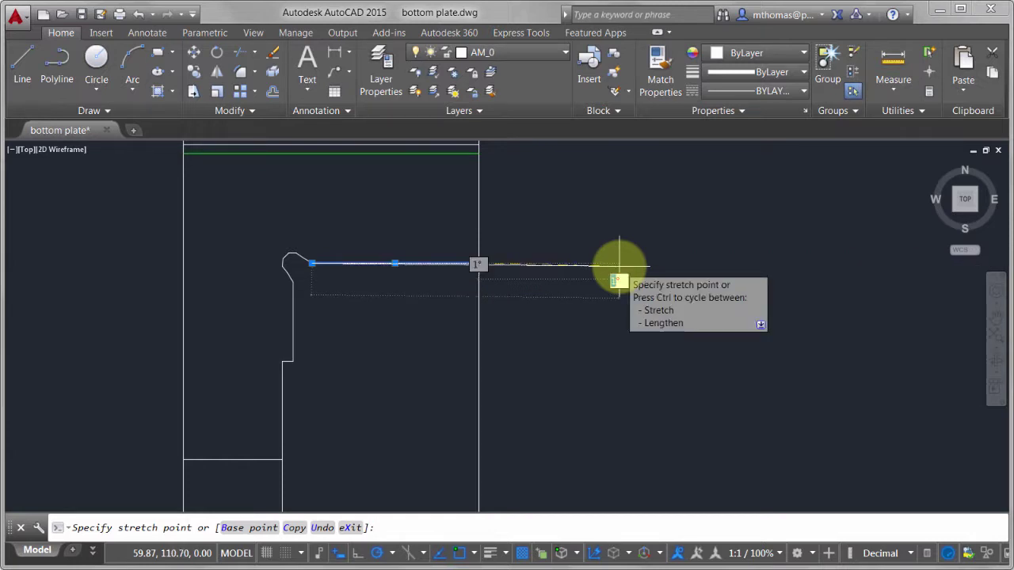
key("Tab")
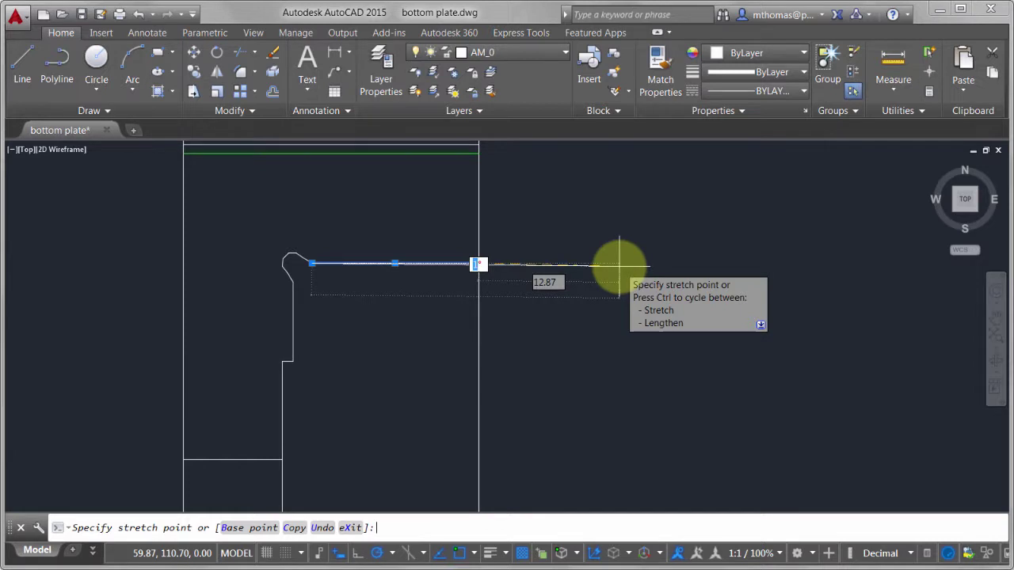
key("Tab")
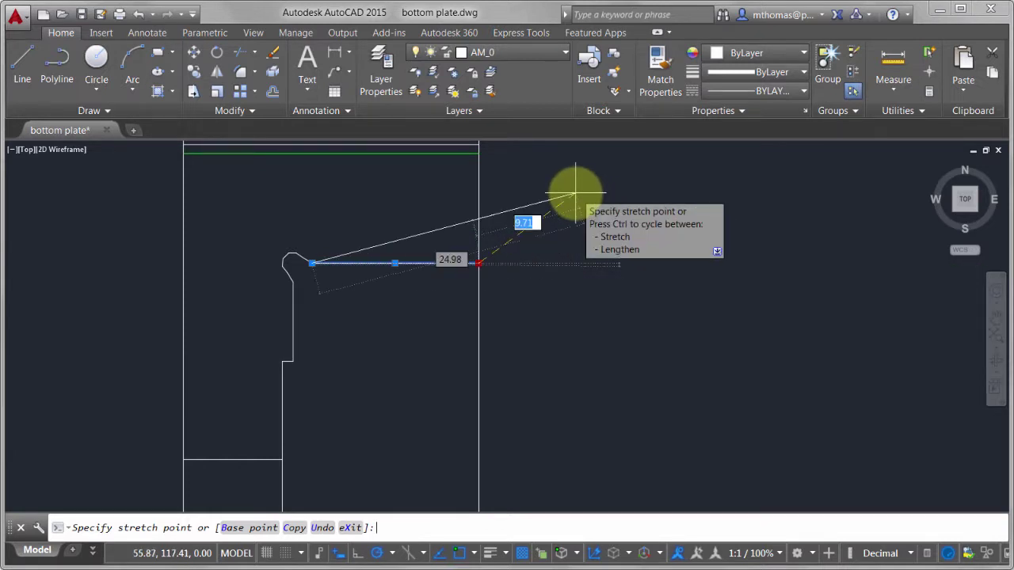
key("Tab")
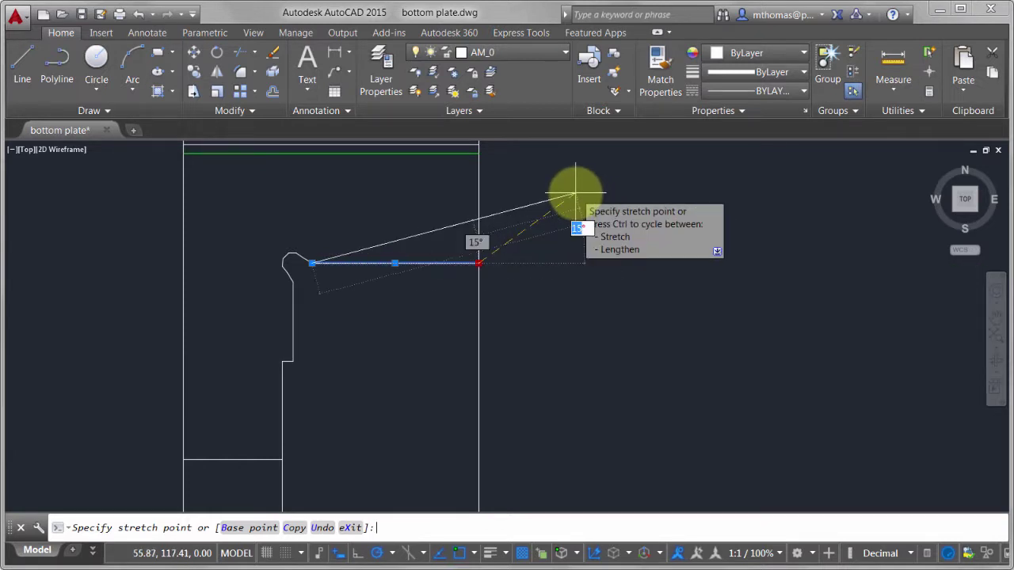
key("Tab")
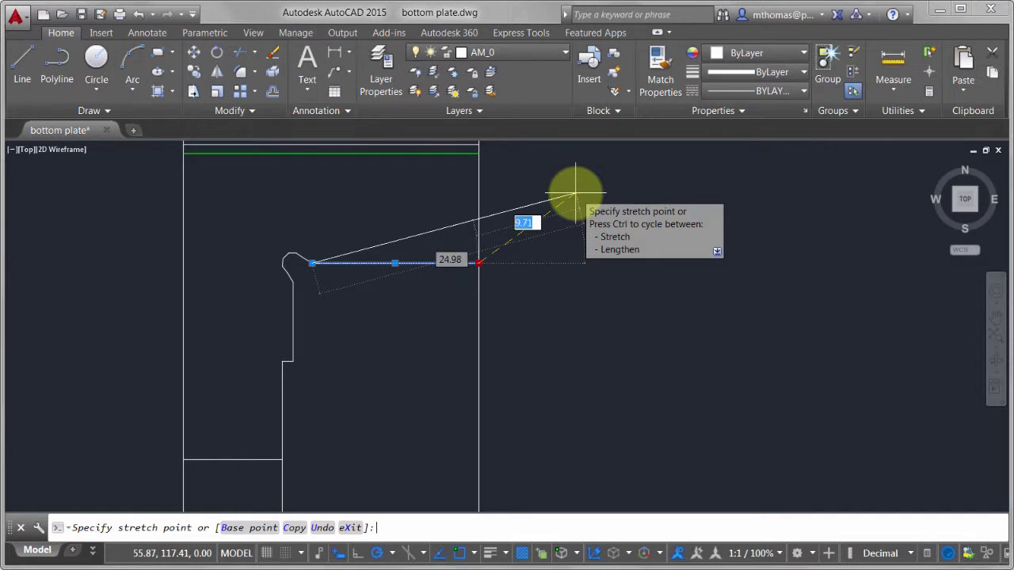
type("15")
key("Tab")
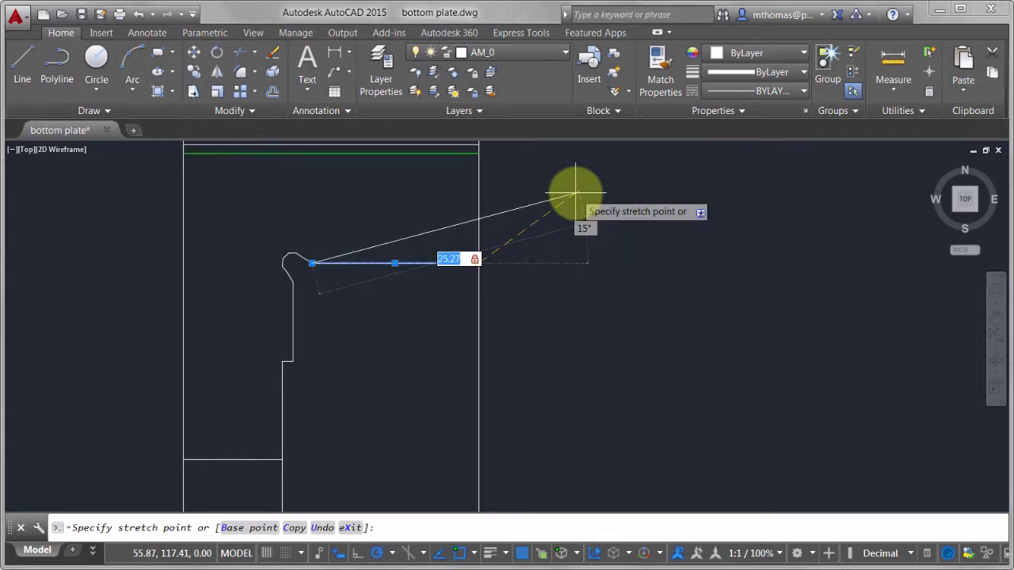
key("Tab")
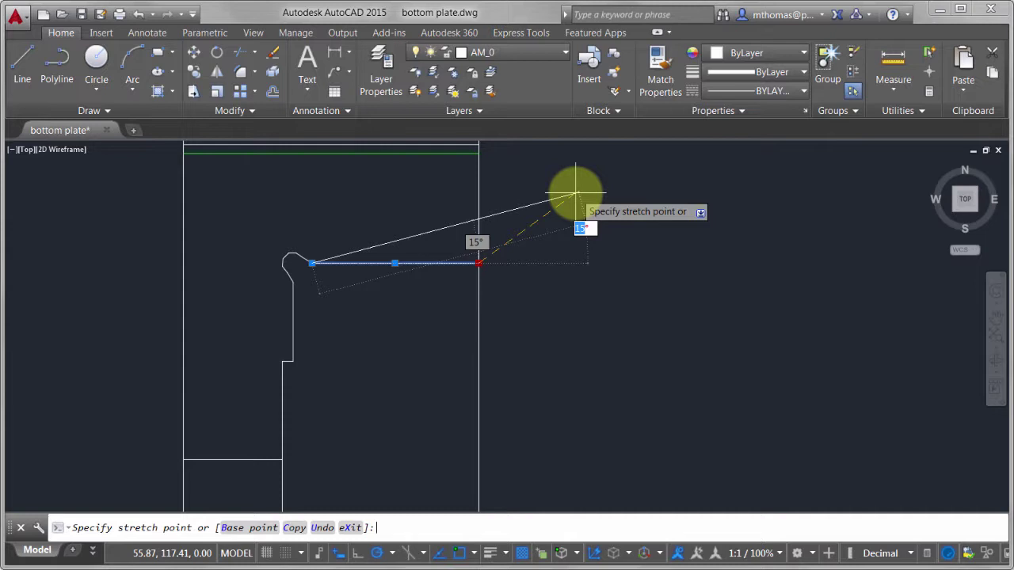
key("Return")
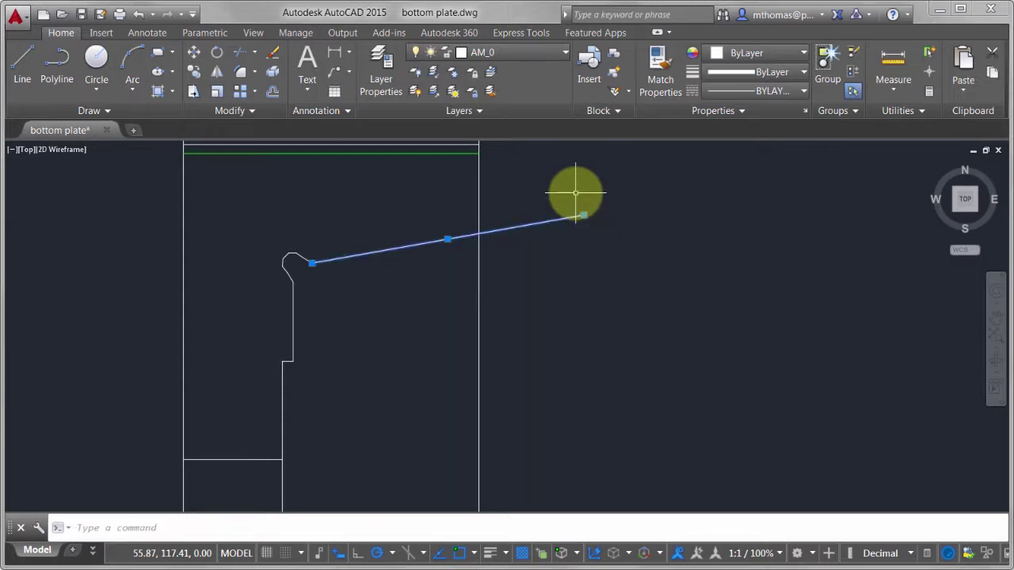
Delete the stretched line and zoom out to show the whole plate.
key("Delete")
scroll(615, 275, "down", 2)
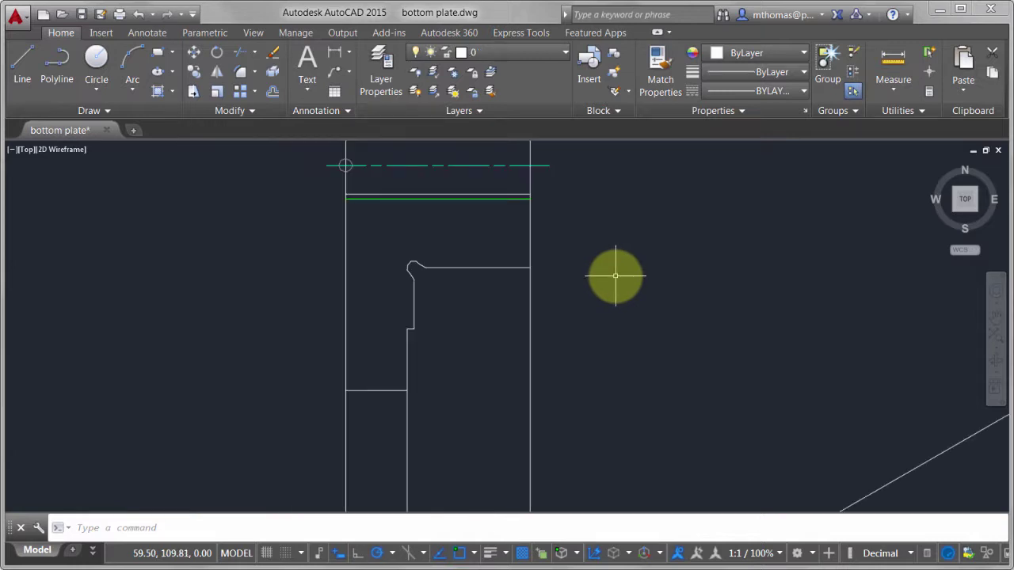
scroll(591, 241, "down", 3)
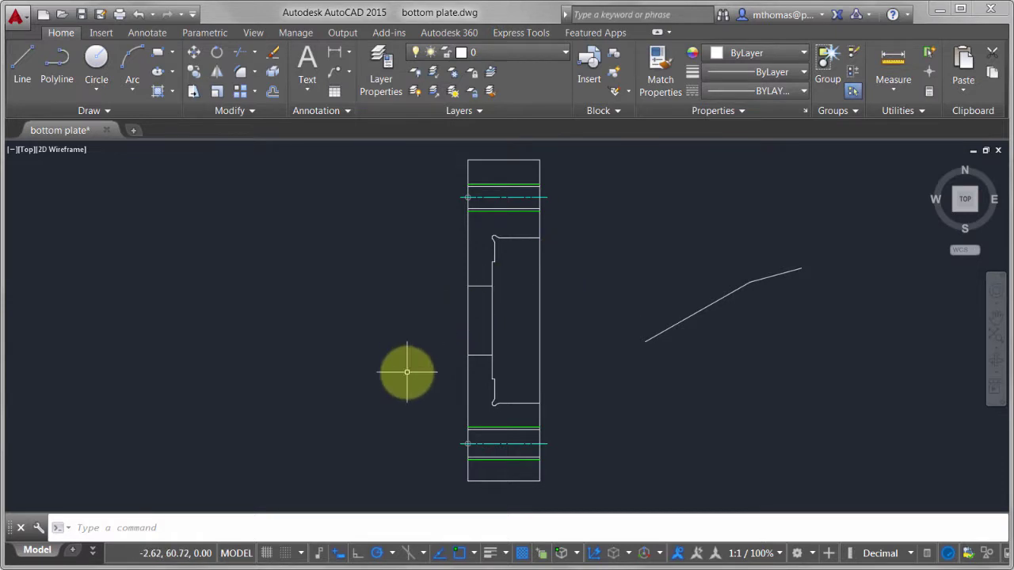
In Dynamic Input Settings, clear Enable Pointer Input and both dynamic prompt options.
right_click(340, 555)
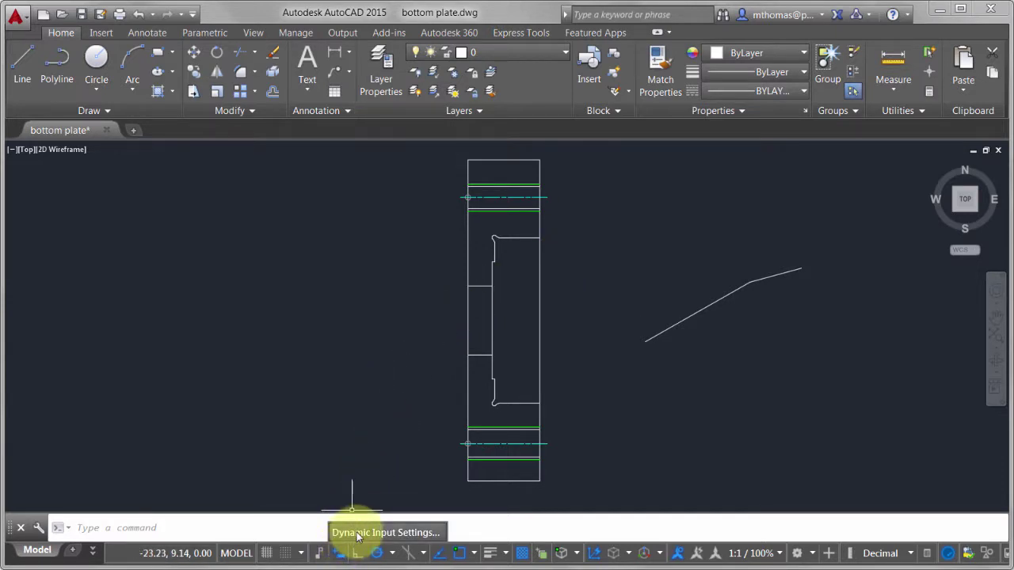
left_click(358, 536)
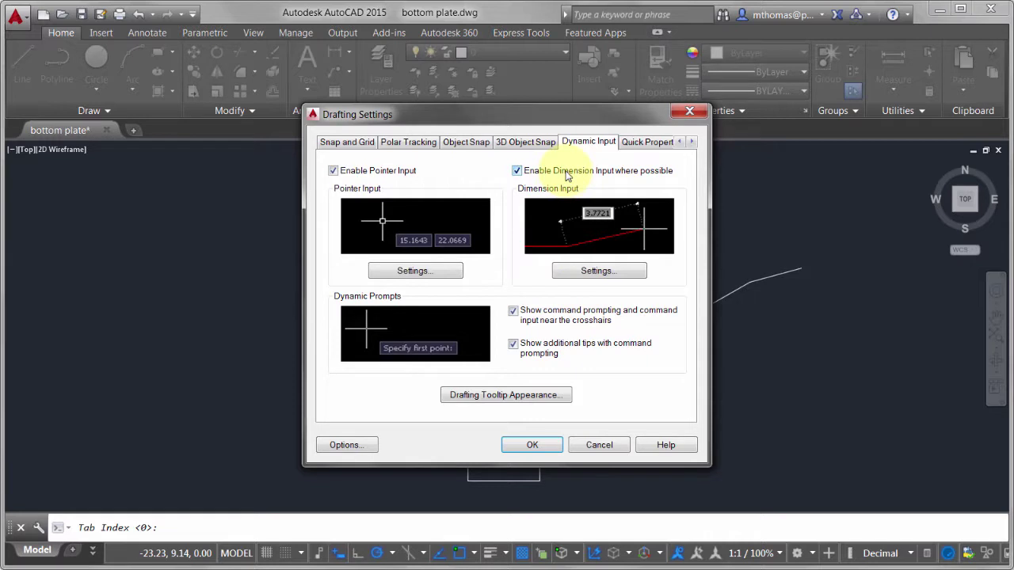
left_click(392, 174)
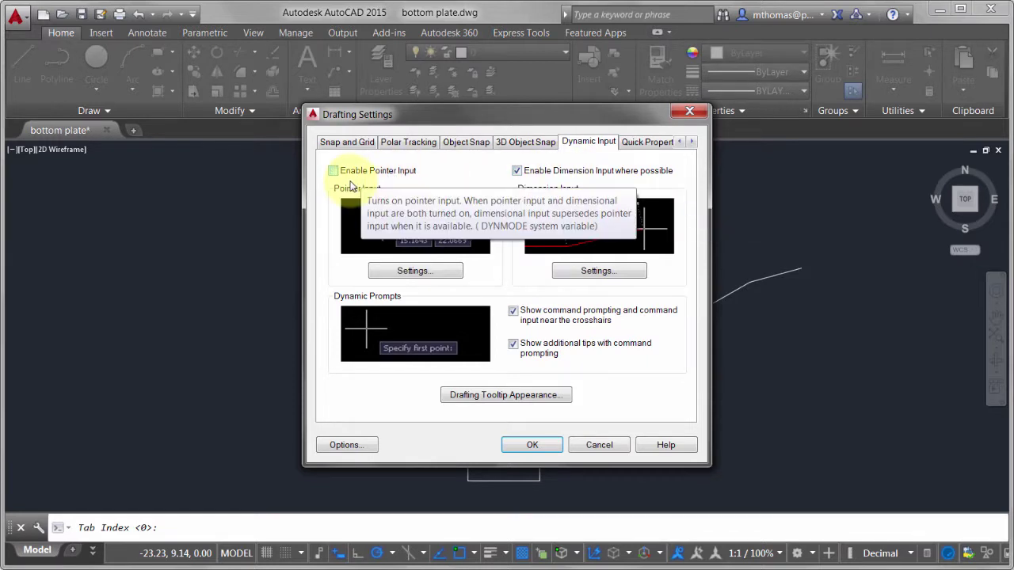
left_click(559, 347)
left_click(557, 317)
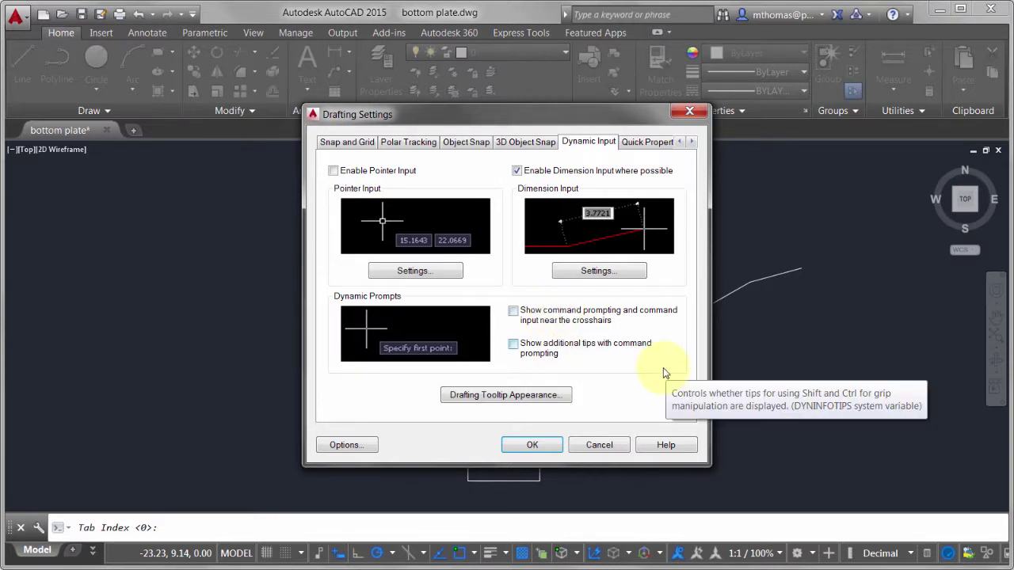
Apply the settings, then start a test line and cancel it after one point.
left_click(530, 443)
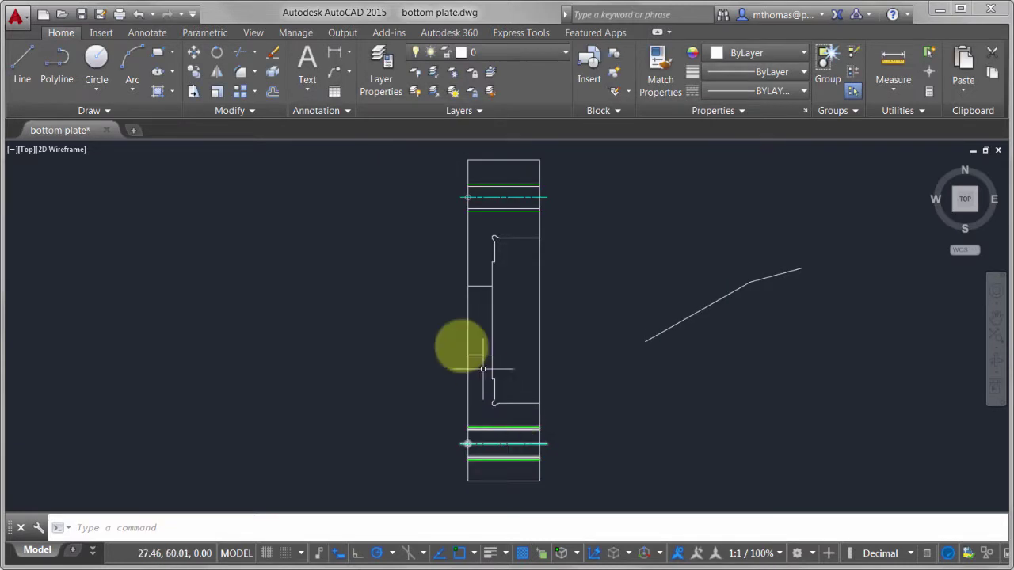
left_click(24, 70)
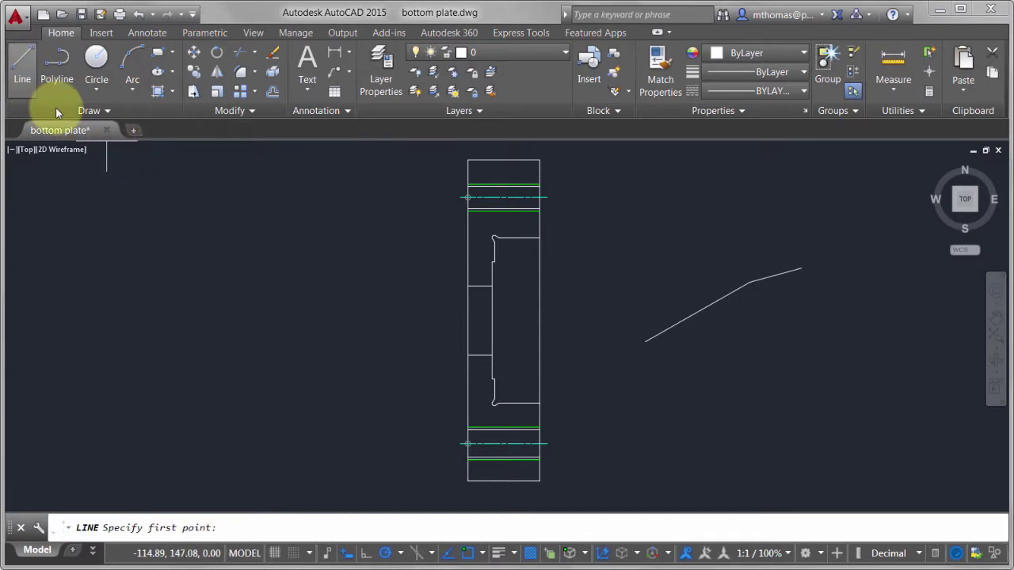
left_click(242, 325)
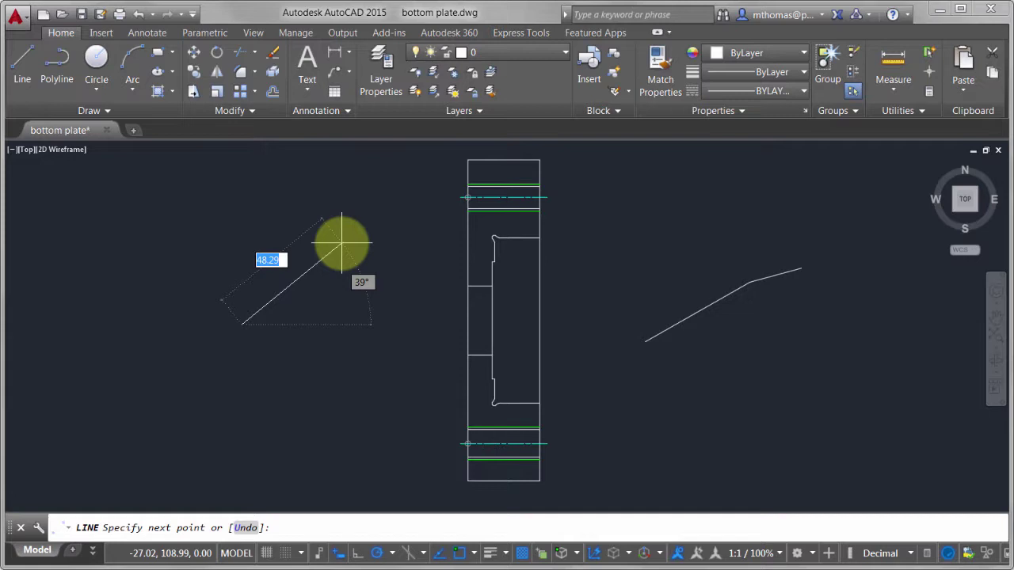
key("Escape")
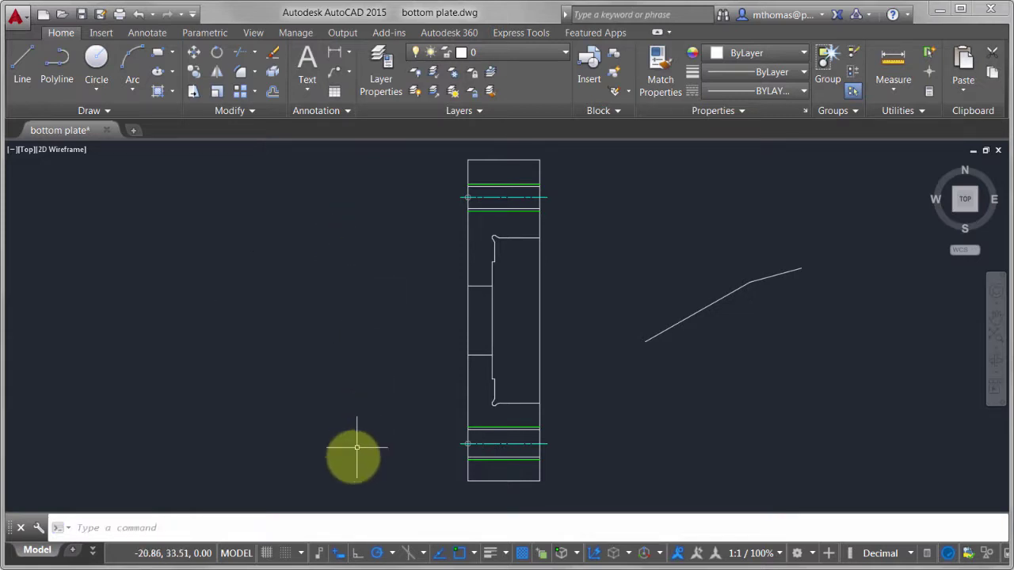
Re-enable pointer input and both dynamic prompt options in Dynamic Input Settings.
left_click(372, 532)
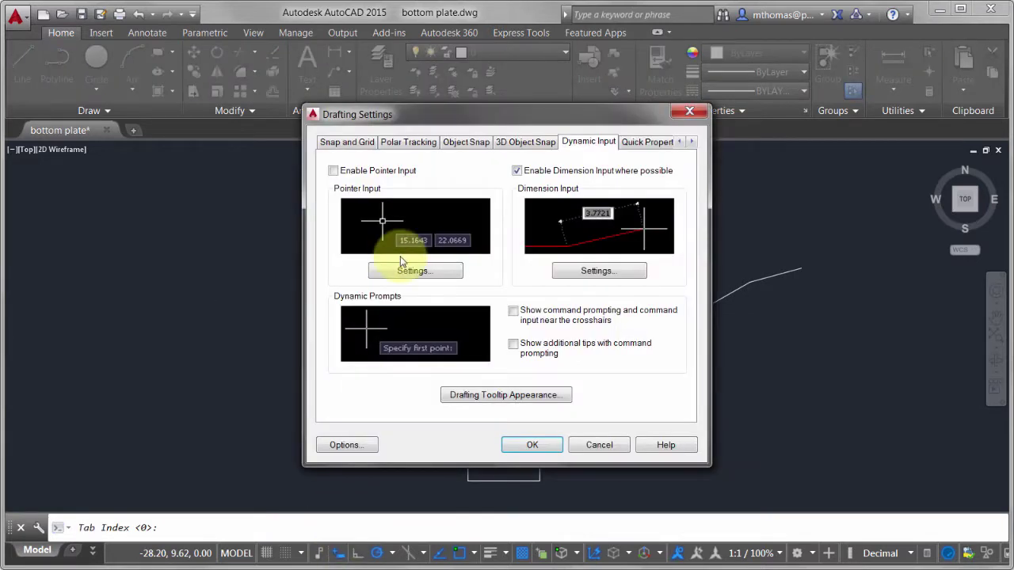
left_click(333, 171)
left_click(554, 315)
left_click(554, 347)
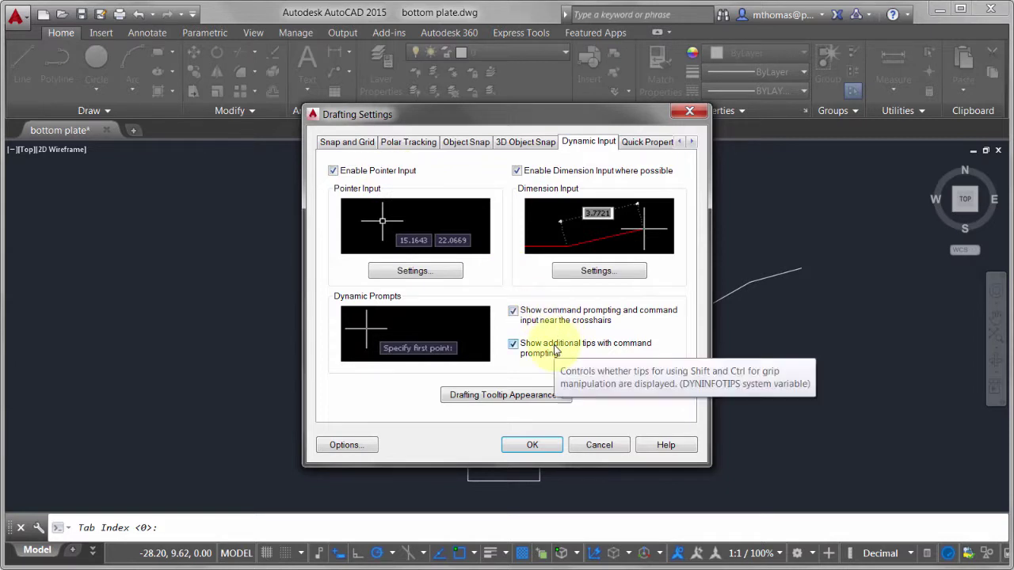
Set the drafting tooltip appearance to size -1 and 15% transparency.
left_click(526, 396)
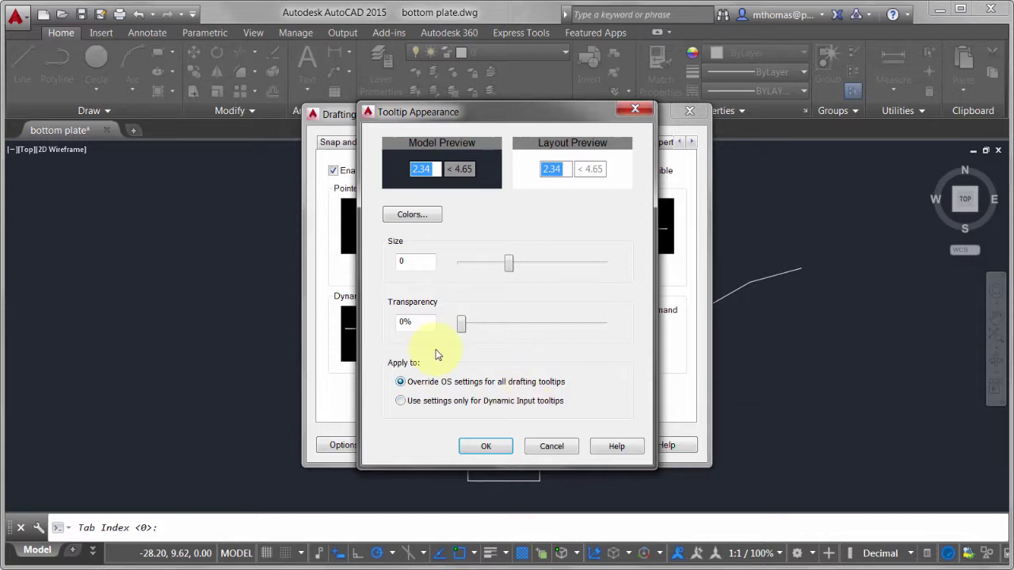
left_click_drag(423, 320, 380, 317)
type("15")
key("Tab")
left_click_drag(509, 263, 501, 267)
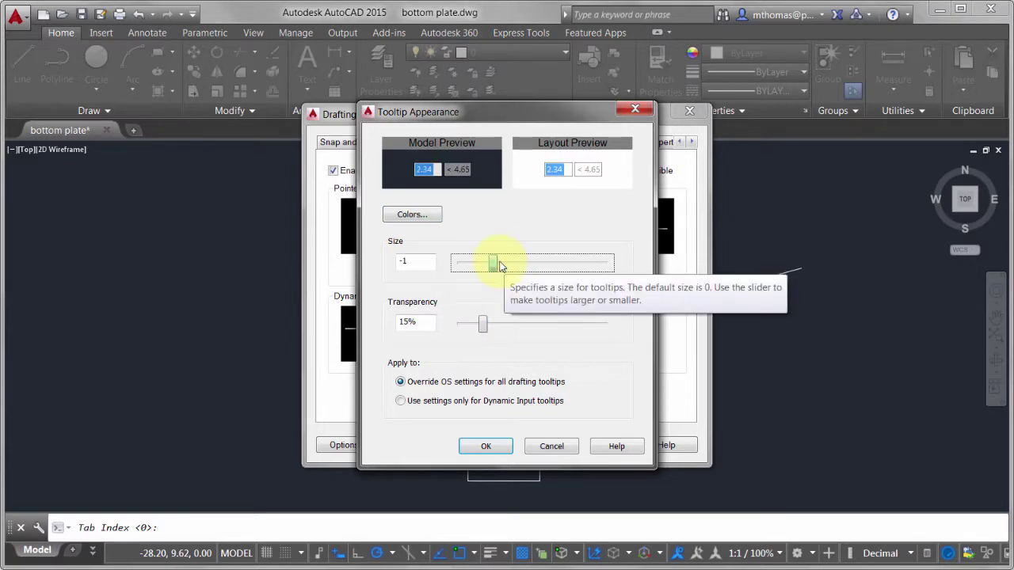
left_click(418, 215)
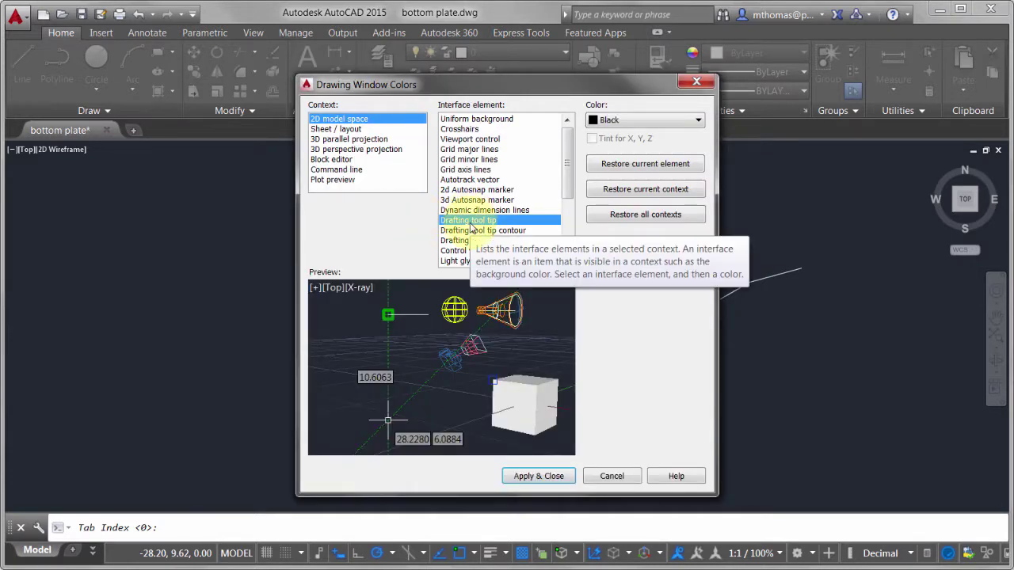
Make the model-space drafting tooltip colour red and close all settings dialogs.
left_click(663, 121)
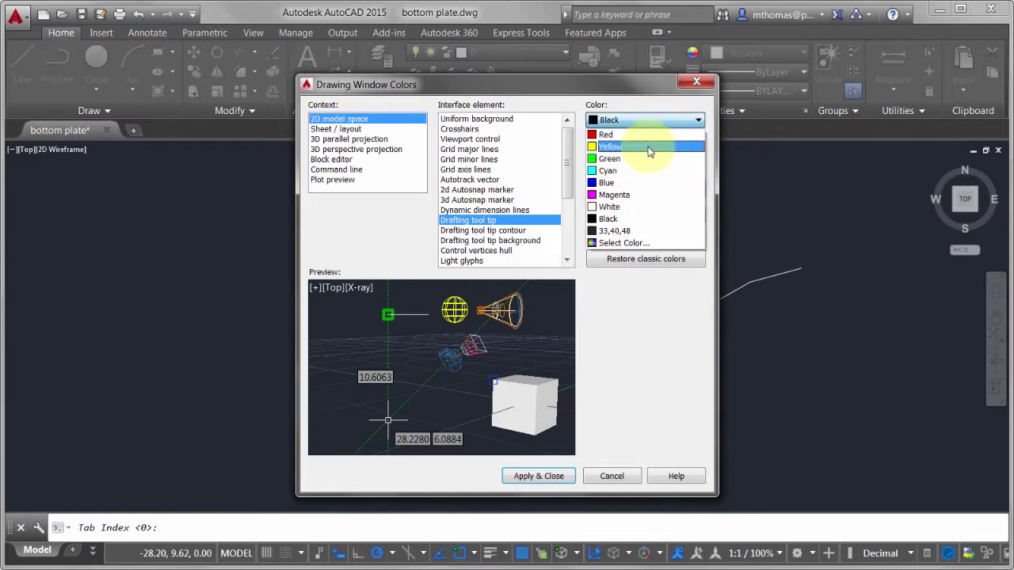
left_click(648, 147)
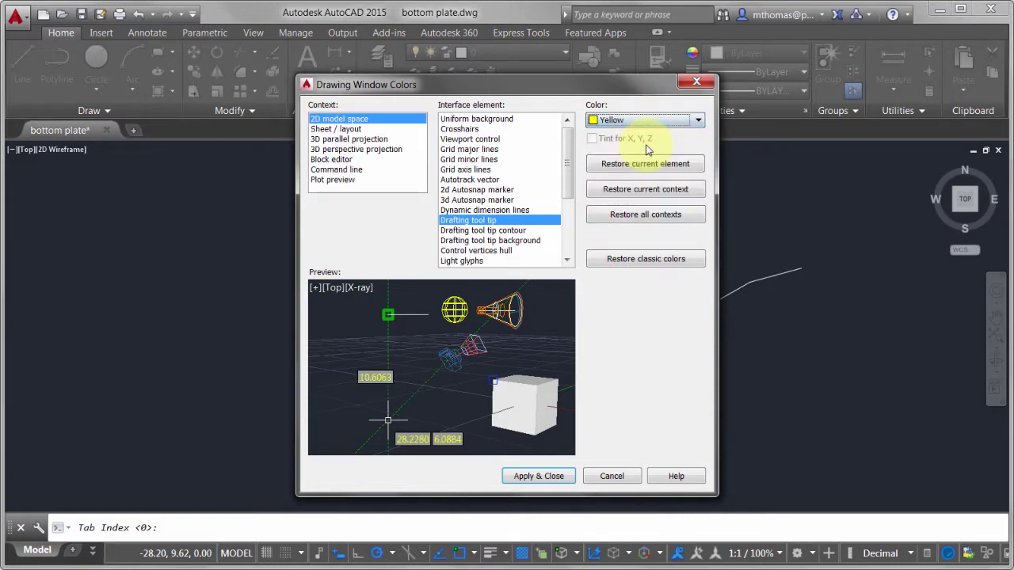
left_click(640, 125)
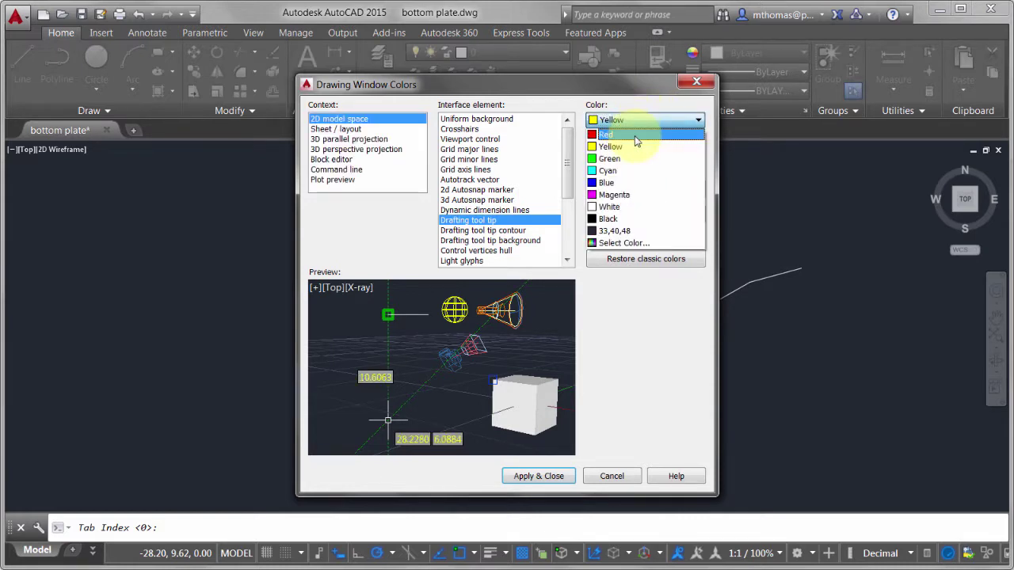
left_click(639, 131)
left_click(566, 476)
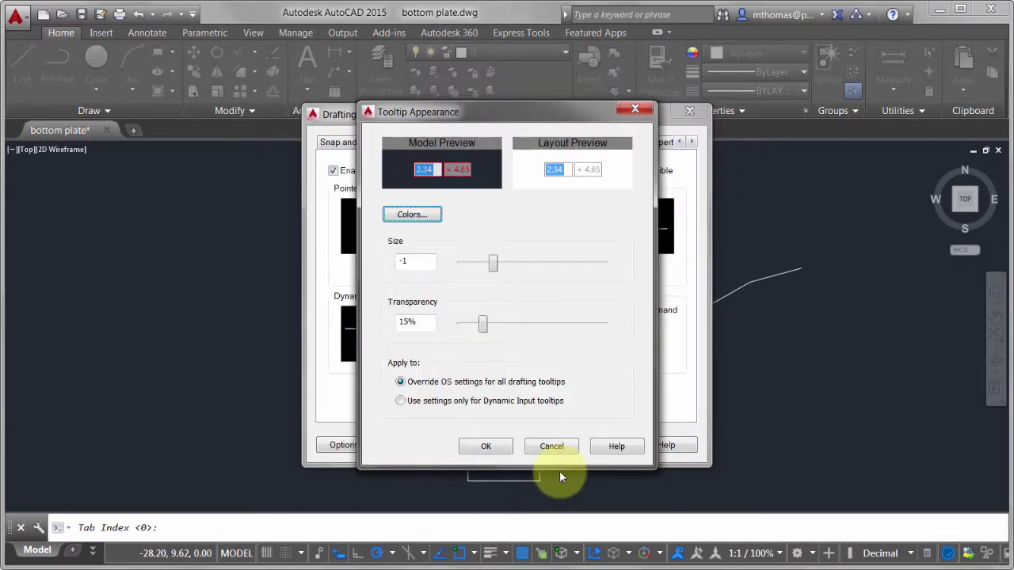
left_click(486, 446)
left_click(514, 446)
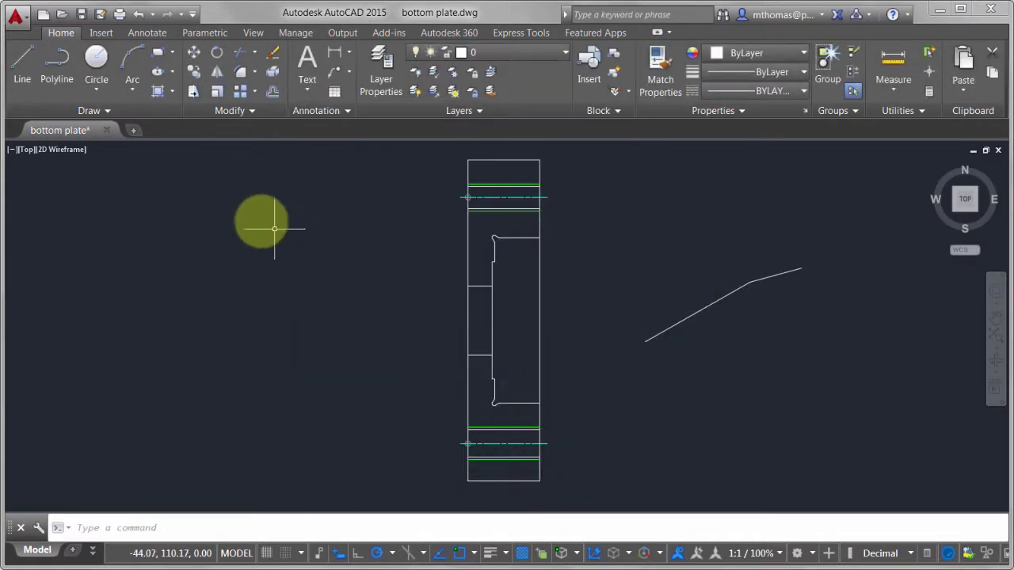
Test the new tooltips with a line, undoing its first point with U and cancelling.
left_click(24, 64)
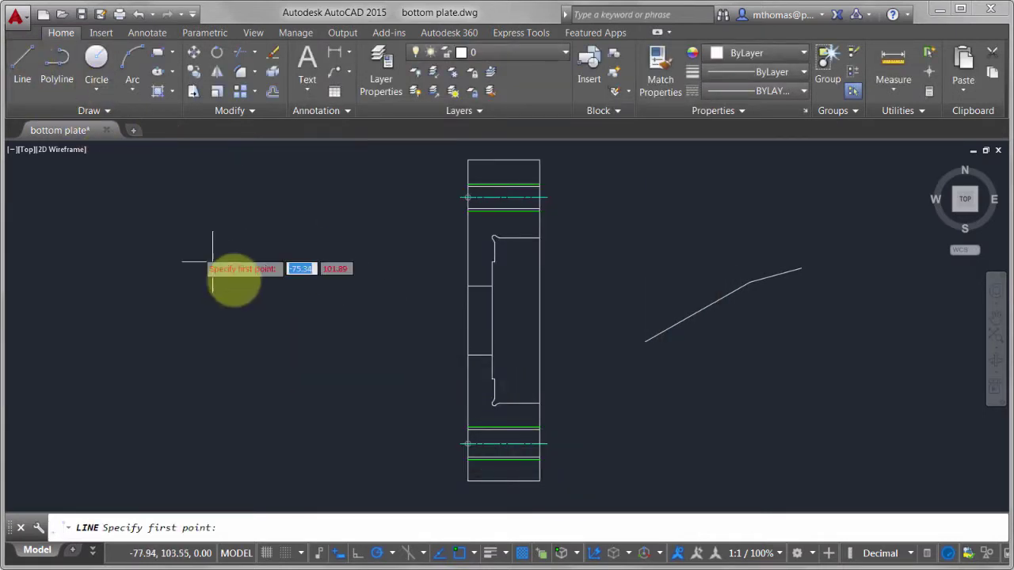
left_click(258, 318)
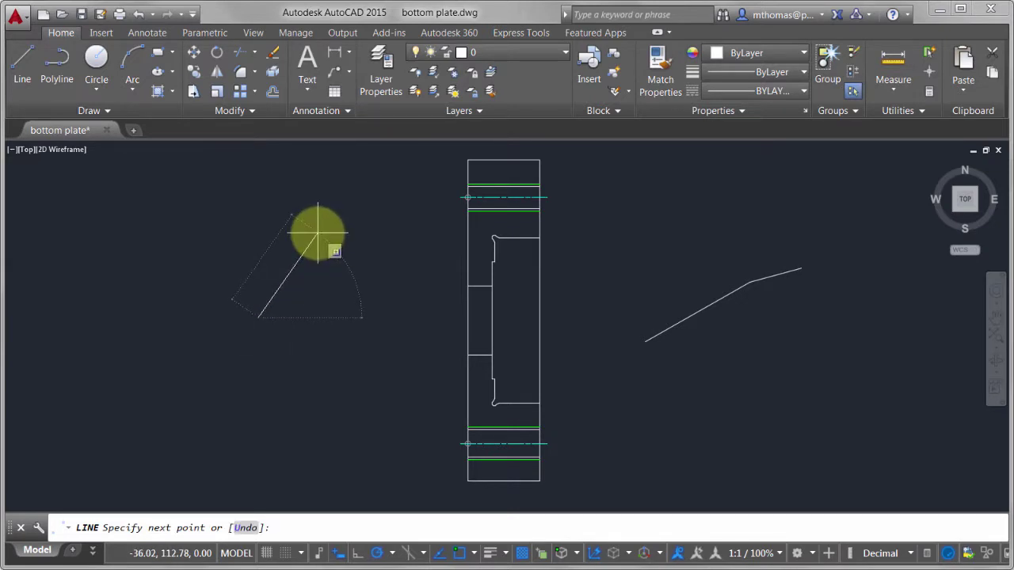
type("u")
key("Return")
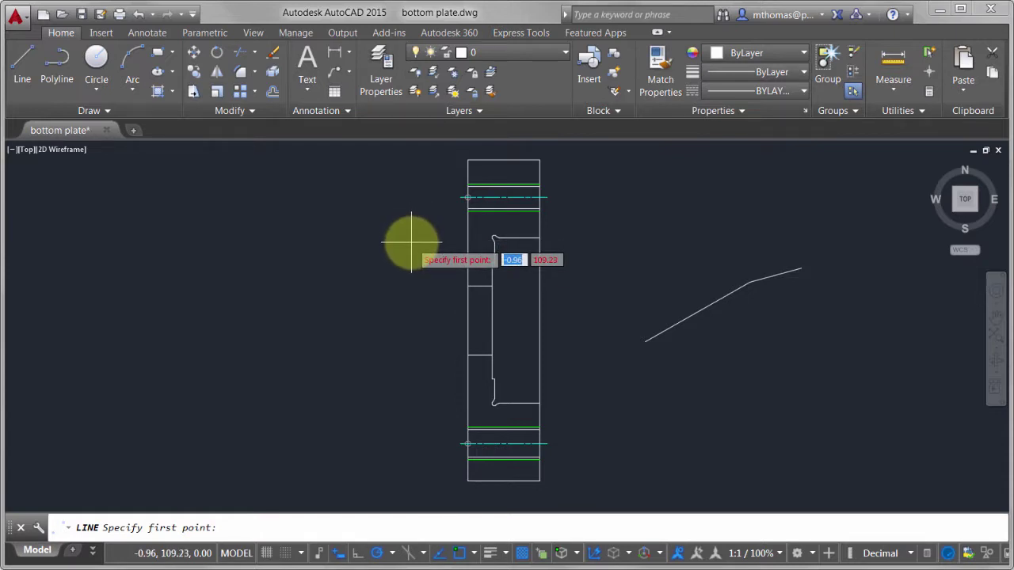
key("Escape")
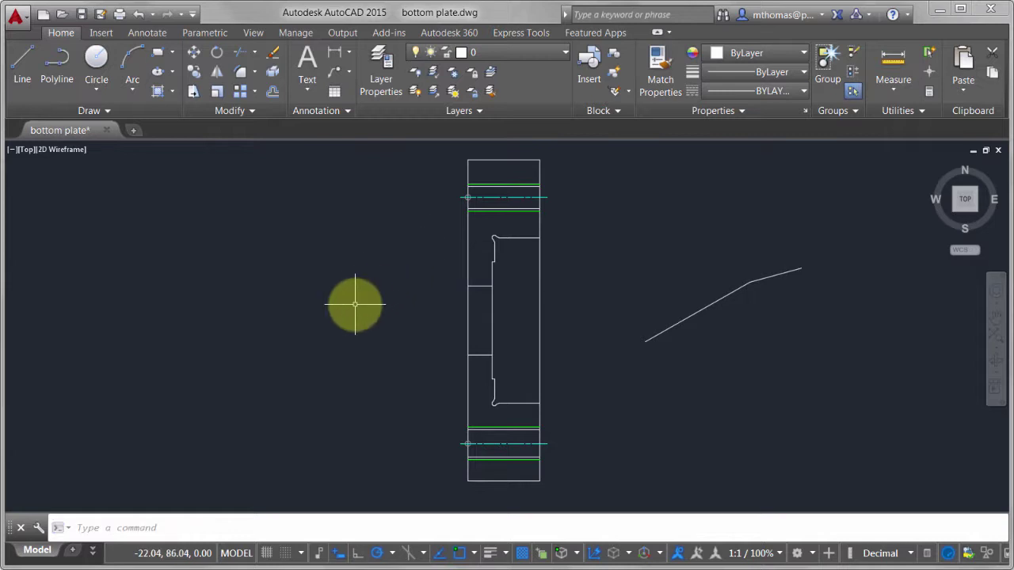
Set pointer input tooltips to 'Always - even when not in command'.
right_click(335, 545)
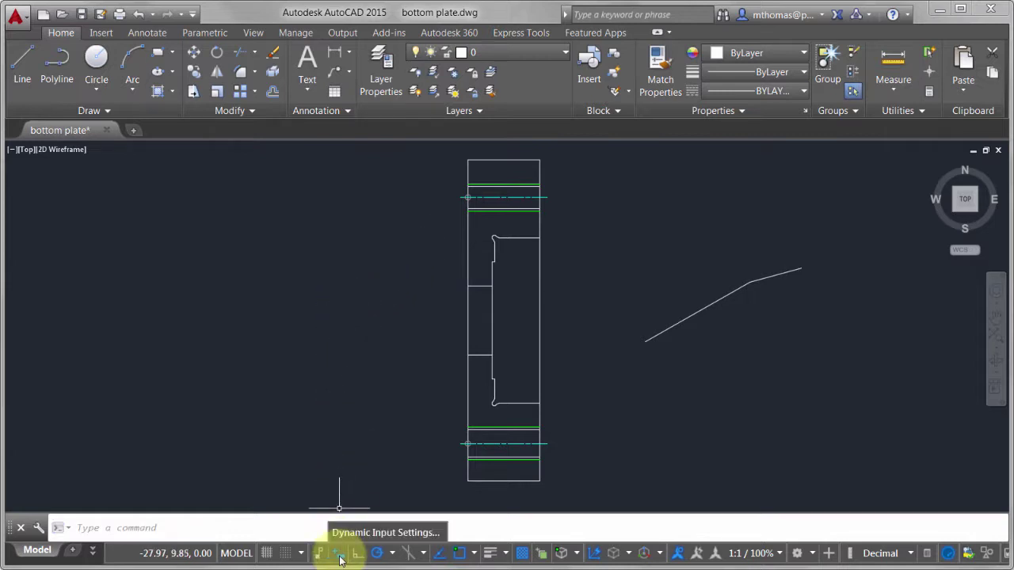
left_click(354, 537)
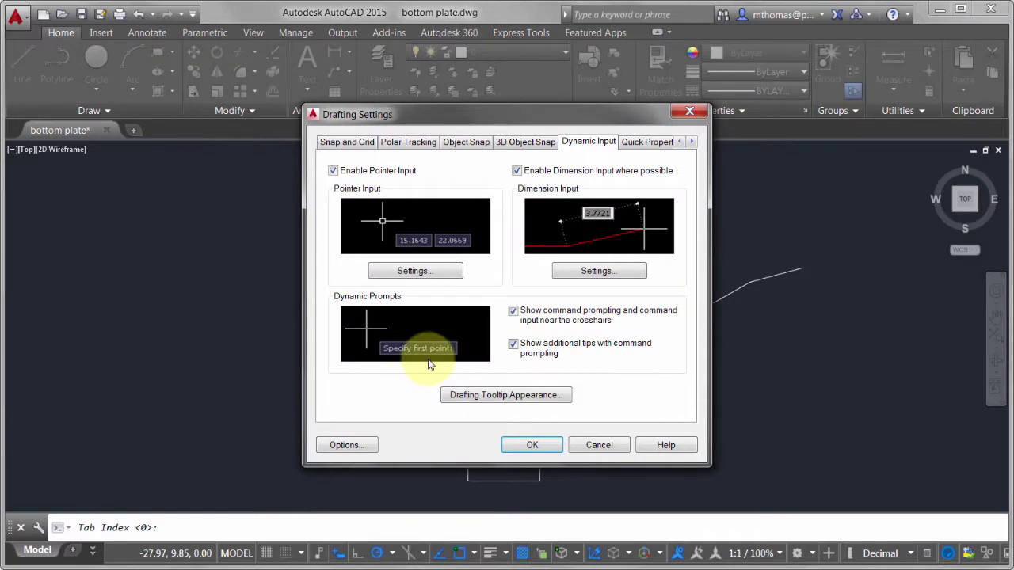
left_click(438, 271)
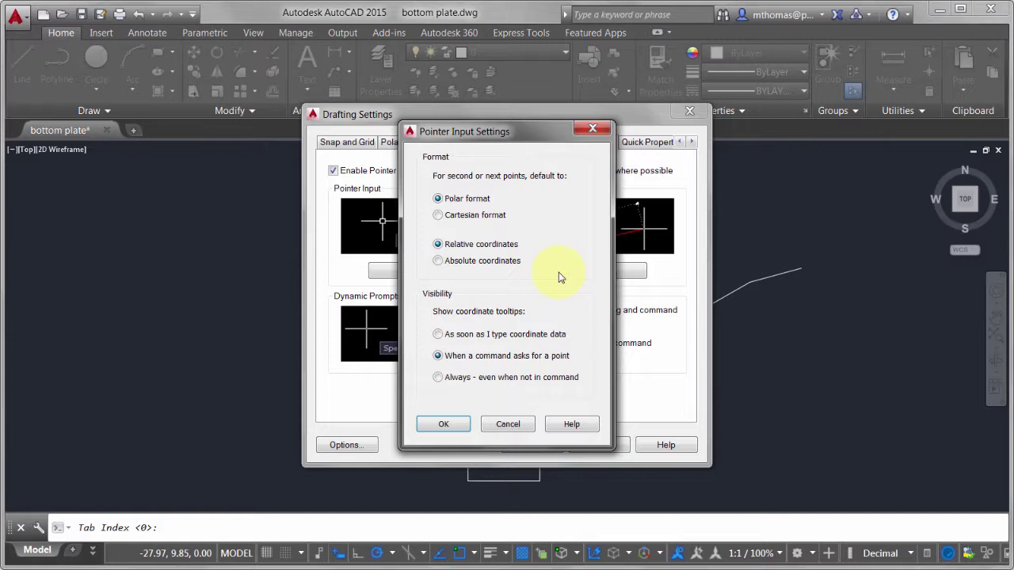
left_click(495, 382)
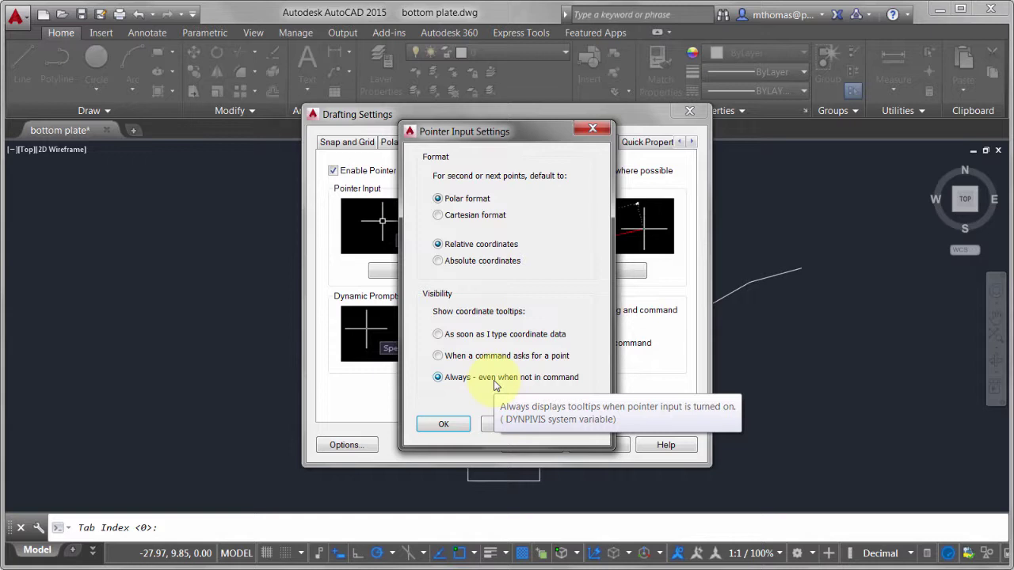
left_click(444, 426)
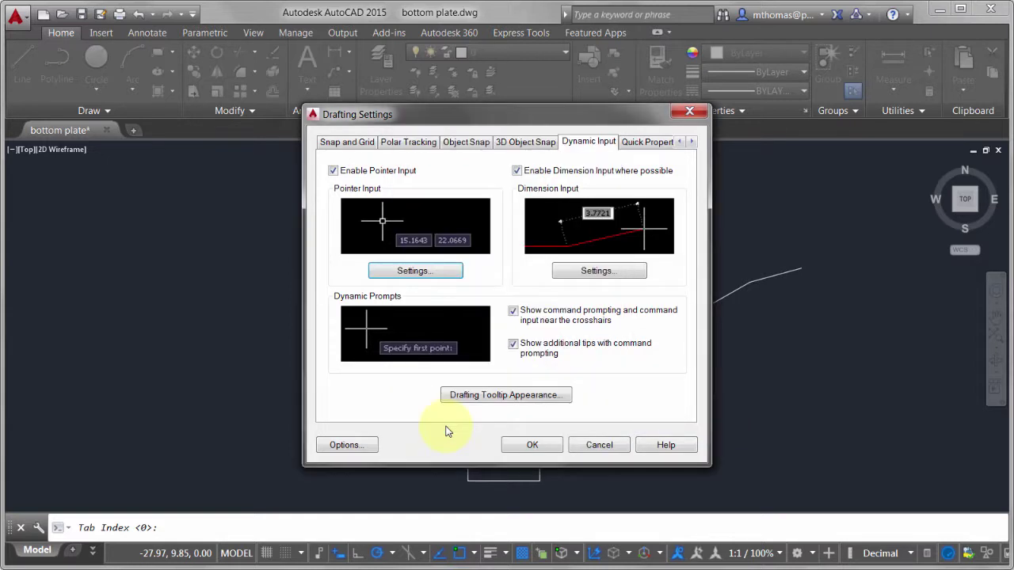
Show Resulting Dimension, Length Change, Absolute Angle and Arc Radius fields together while grip-stretching, without Angle Change.
left_click(597, 272)
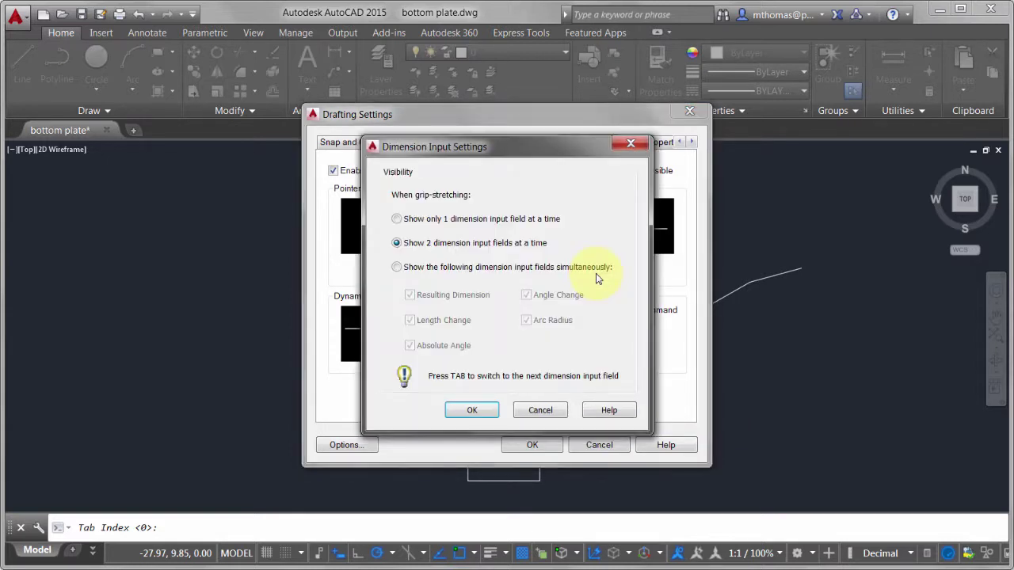
left_click(489, 268)
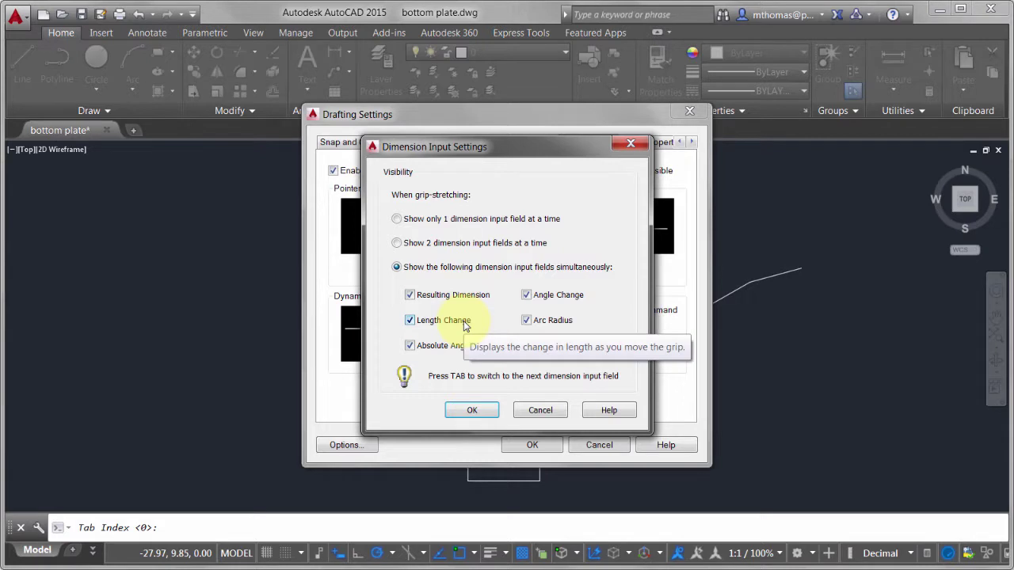
left_click(558, 296)
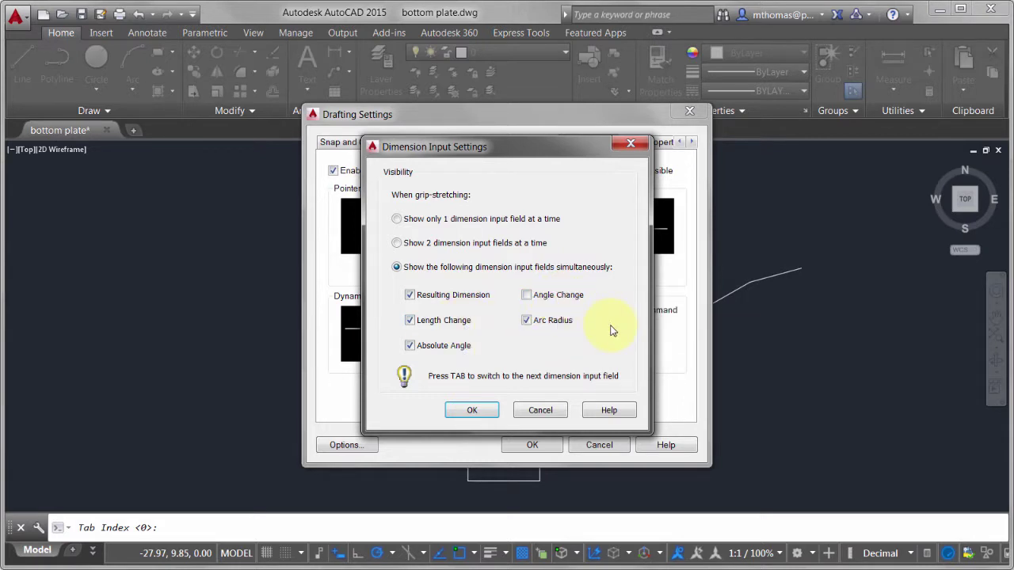
left_click(473, 411)
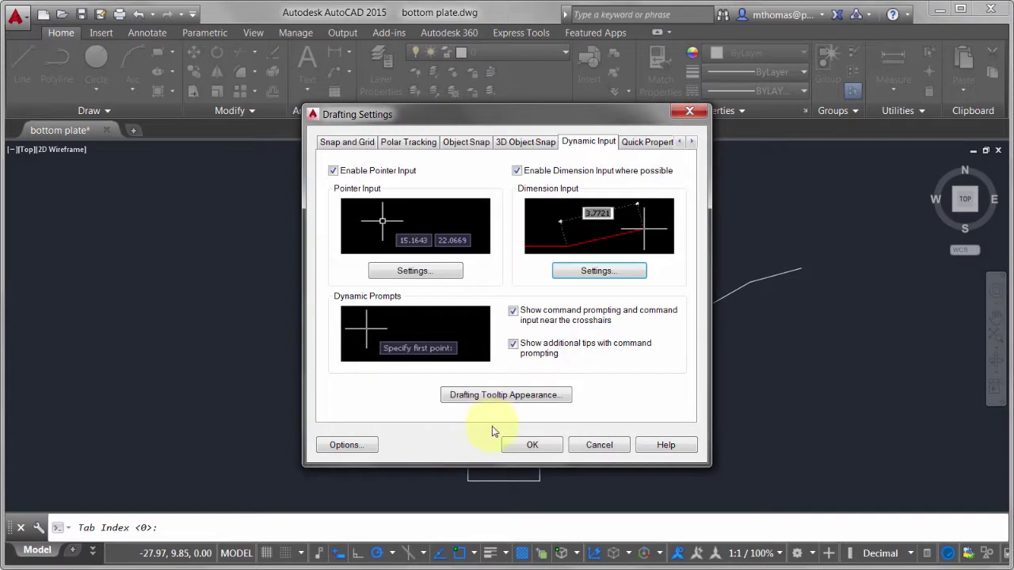
left_click(527, 444)
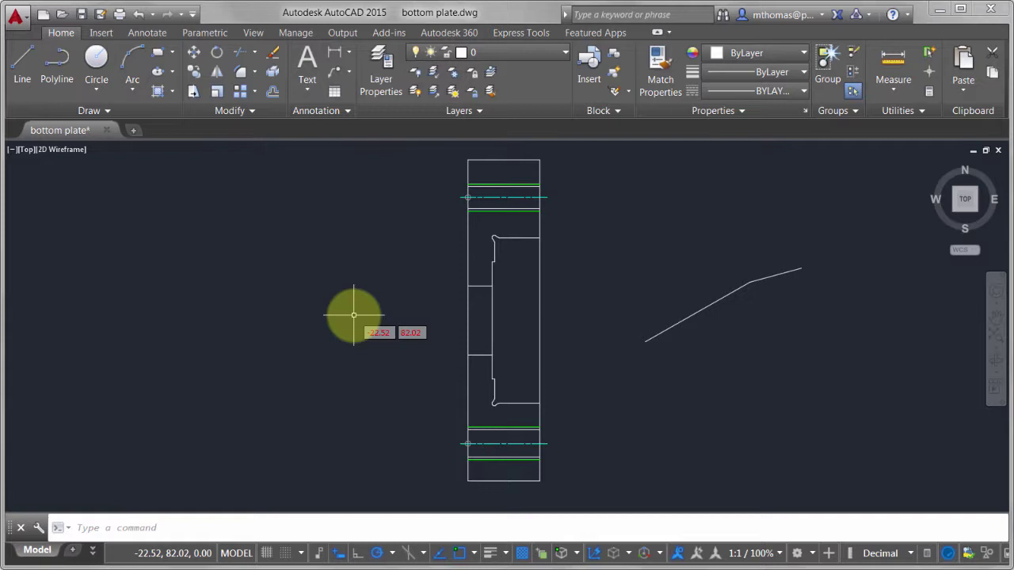
Zoom into the upper notch and start a grip-stretch of its horizontal edge, then cancel it.
middle_click_drag(629, 233, 536, 233)
scroll(438, 237, "up", 4)
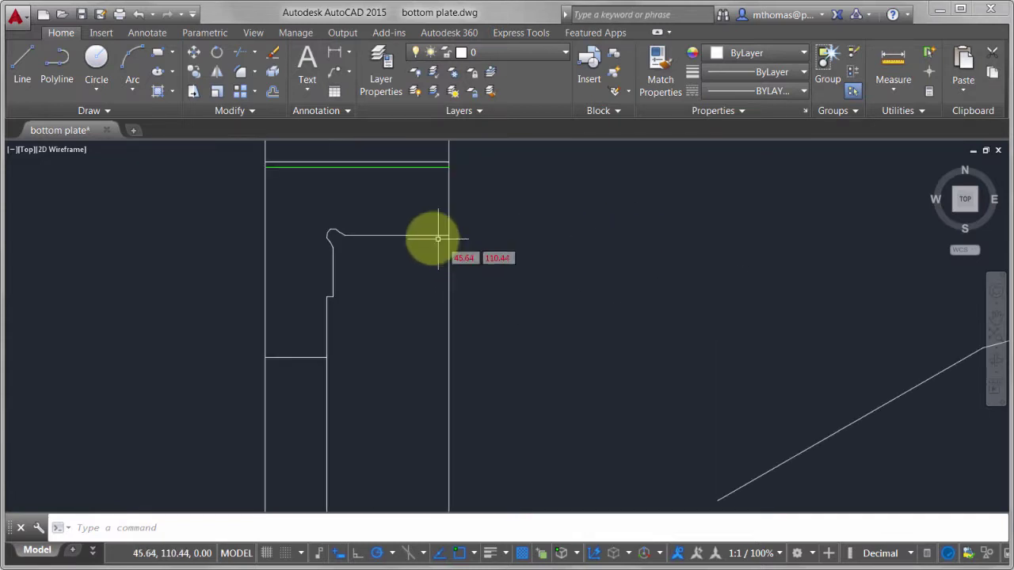
left_click(412, 236)
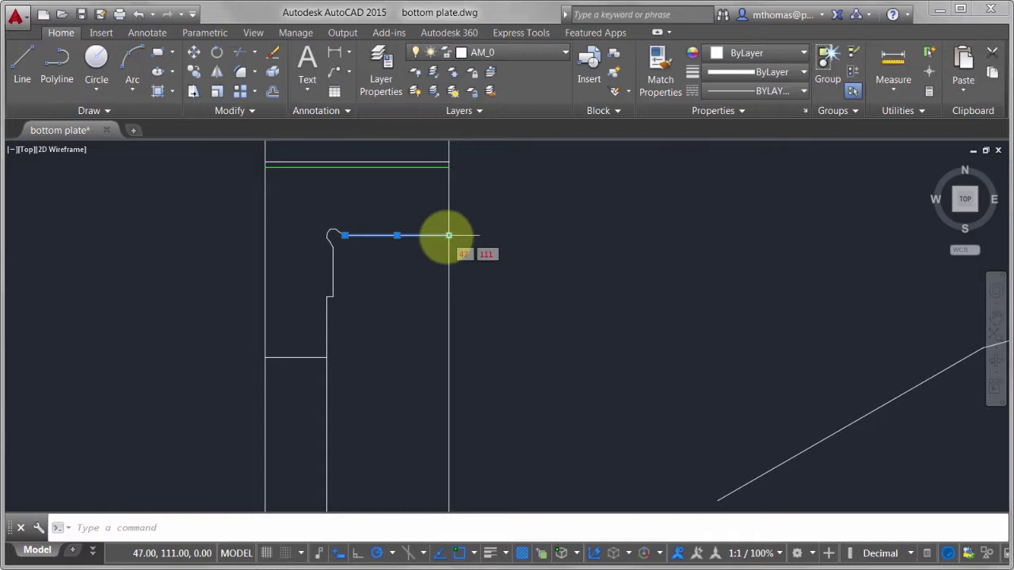
left_click(448, 236)
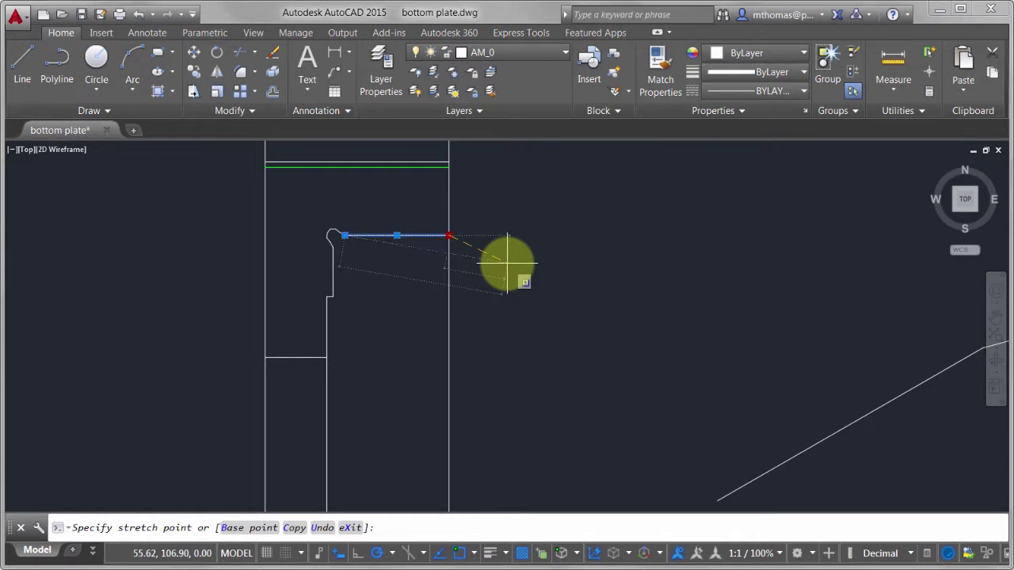
key("Escape")
key("Escape")
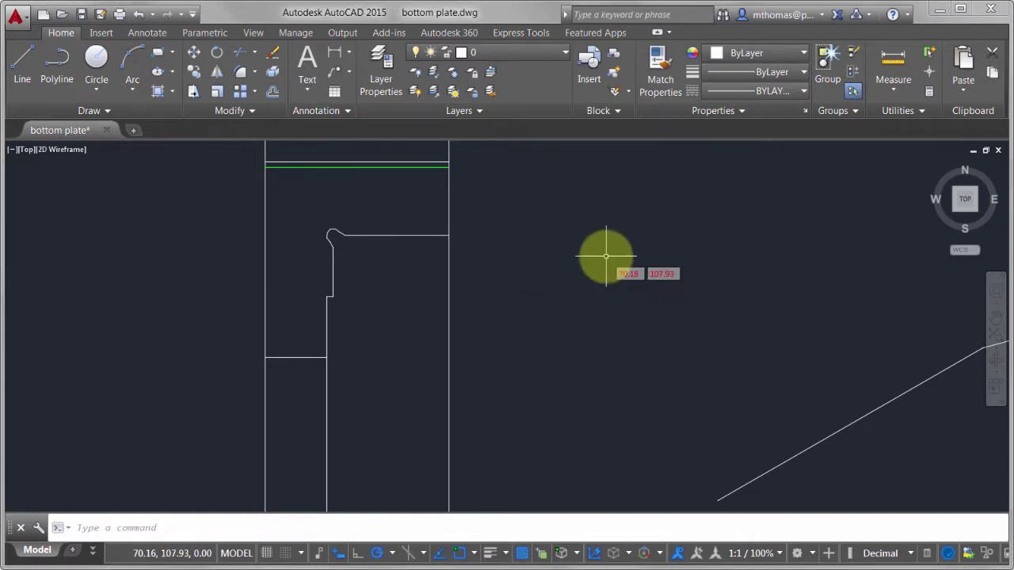
right_click(342, 558)
Restore the default 2D model space colours for drafting tooltips.
left_click(356, 533)
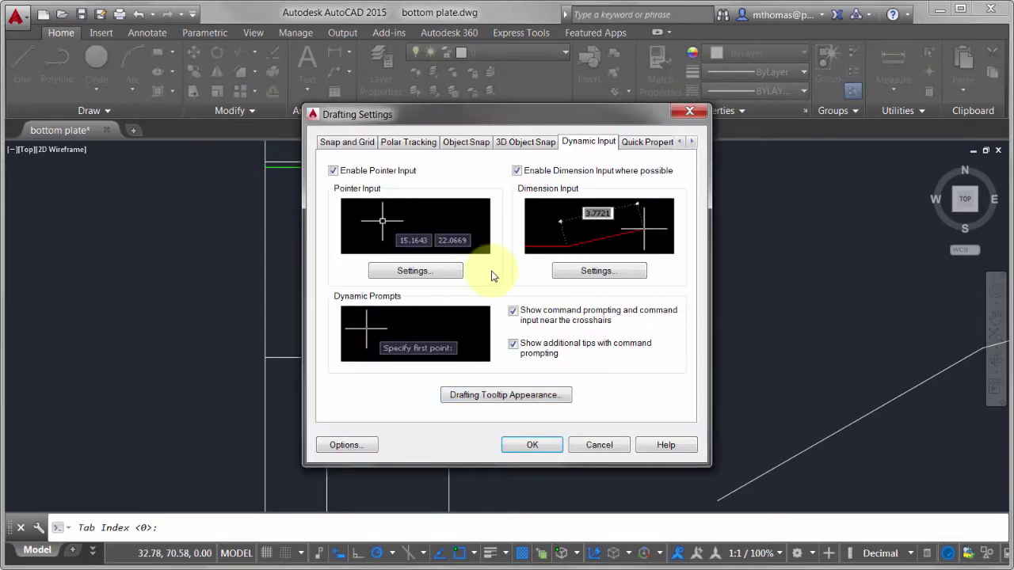
left_click(474, 399)
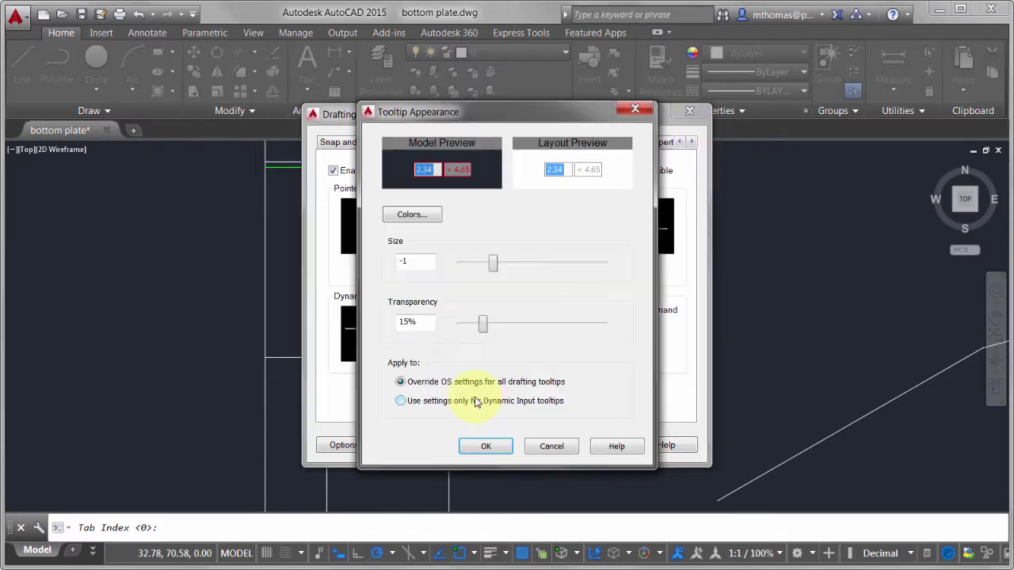
left_click(423, 215)
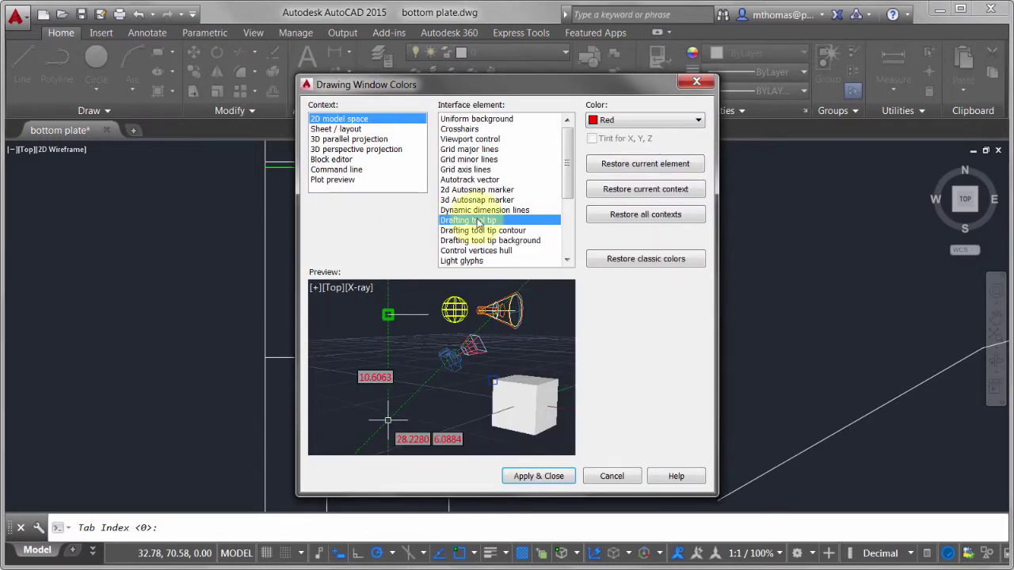
left_click(646, 189)
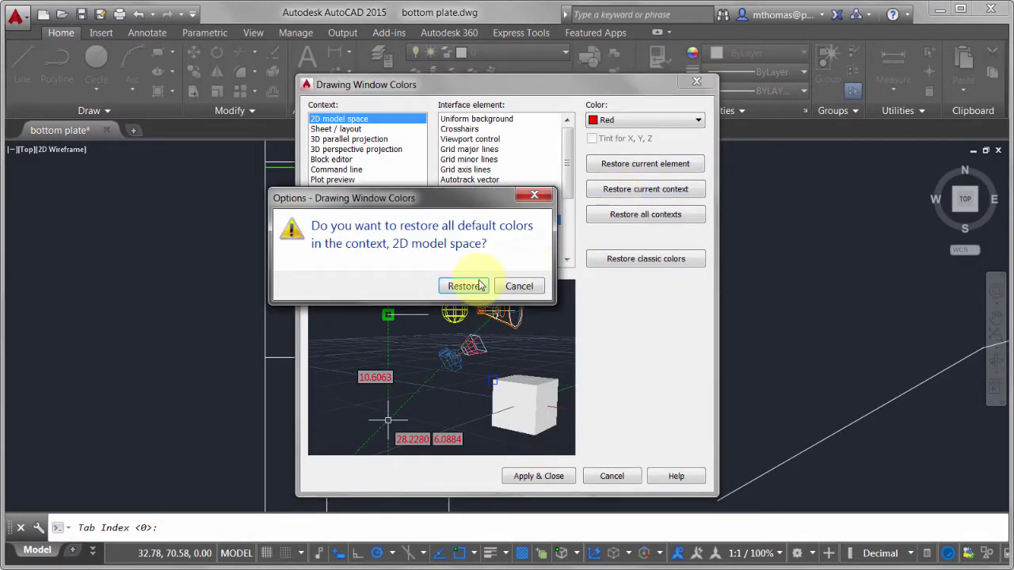
left_click(465, 290)
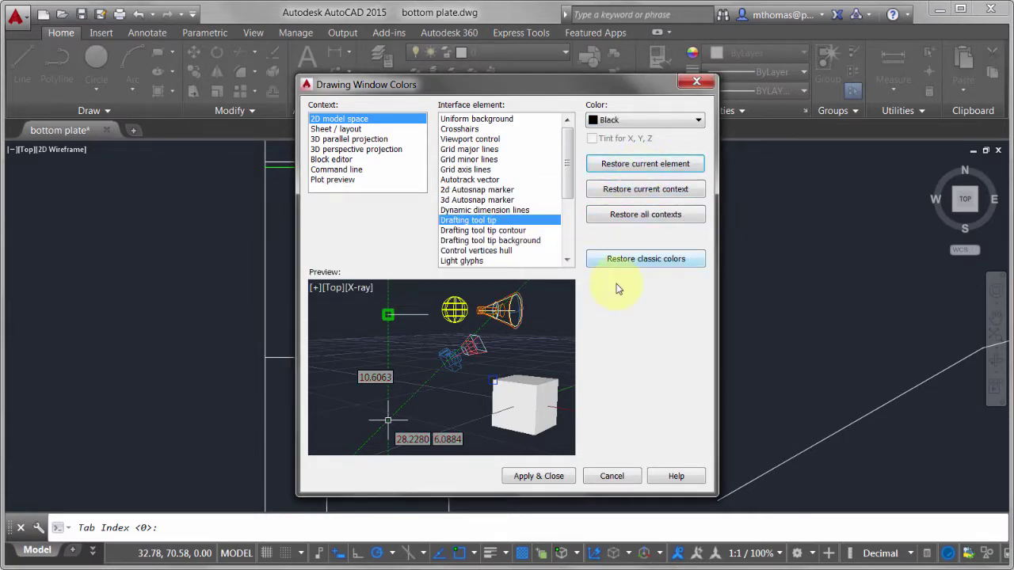
left_click(539, 475)
left_click(486, 446)
Reset pointer tooltips to appear only when a point is requested, and dimension input to 2 fields.
left_click(444, 272)
left_click(452, 356)
left_click(444, 424)
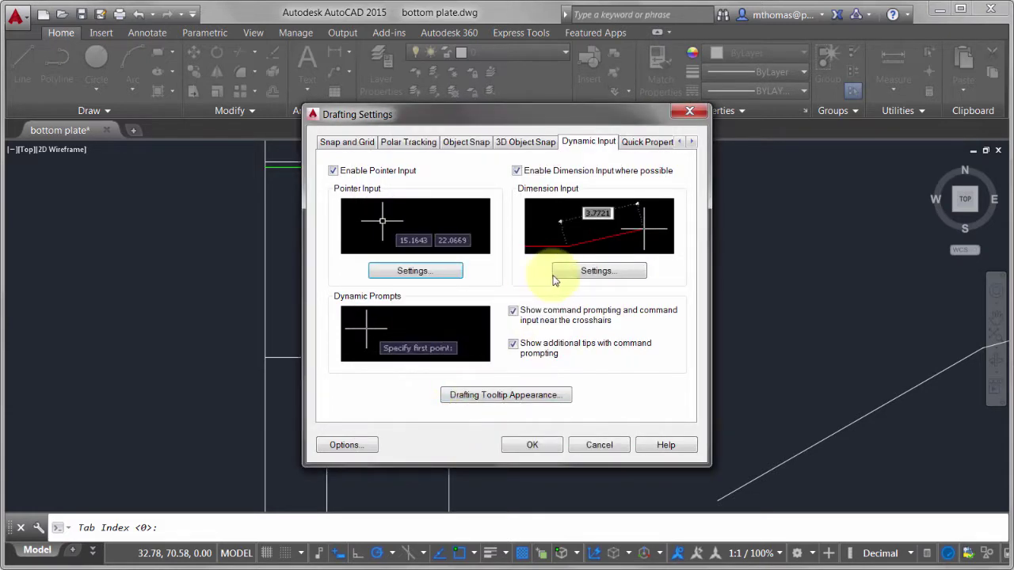
left_click(596, 271)
left_click(425, 247)
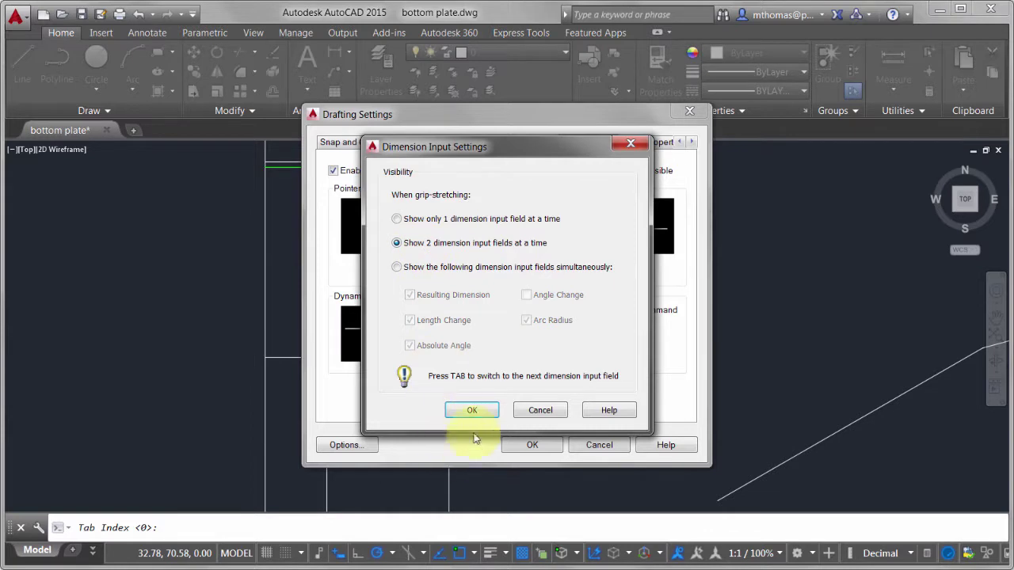
left_click(470, 410)
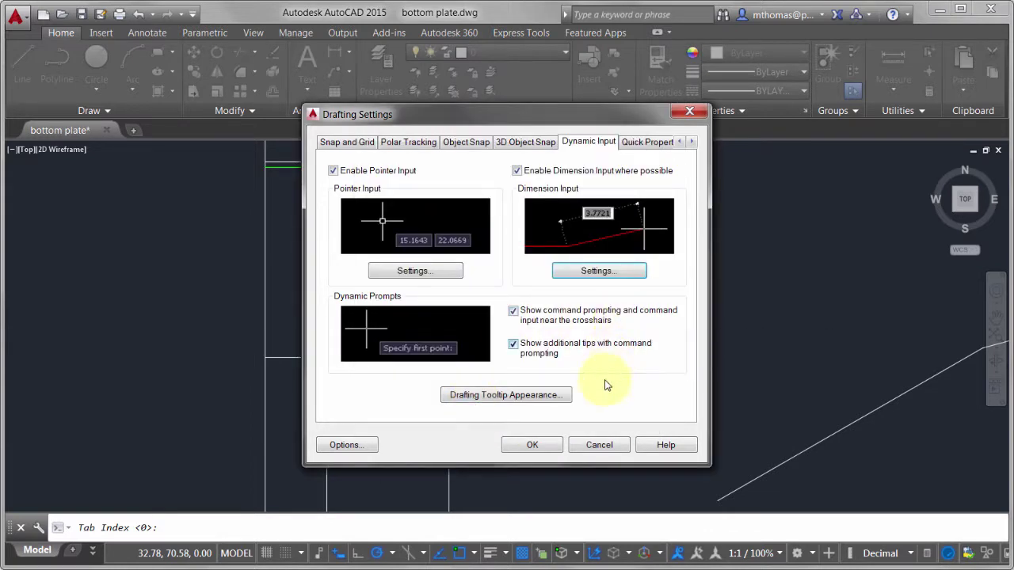
left_click(527, 444)
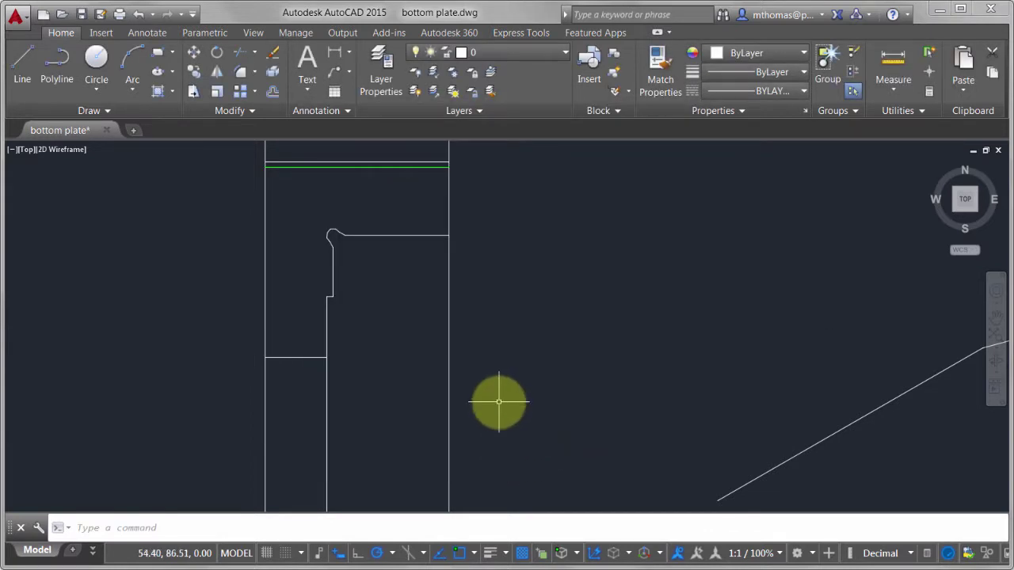